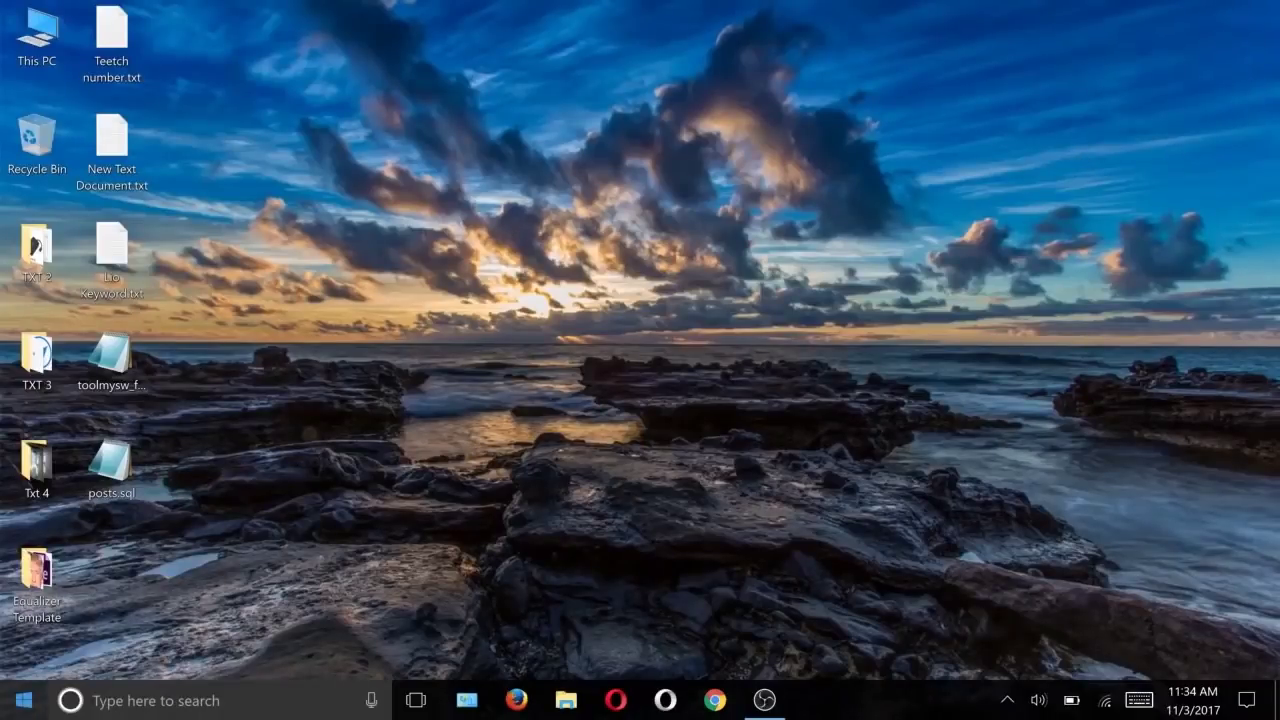
- Review the Windows Update history in Update & security, then close Settings
{"action": "left_click", "coordinate": [24, 700]}
{"action": "left_click", "coordinate": [28, 628]}
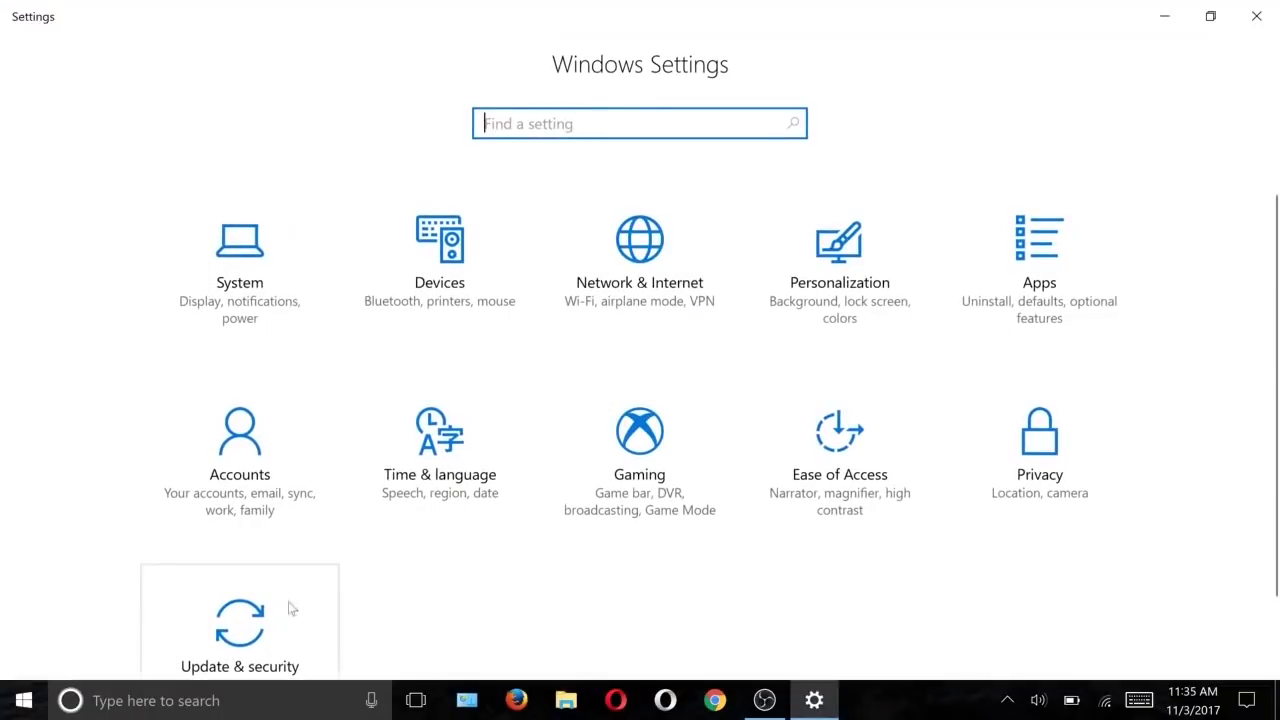
{"action": "left_click", "coordinate": [263, 635]}
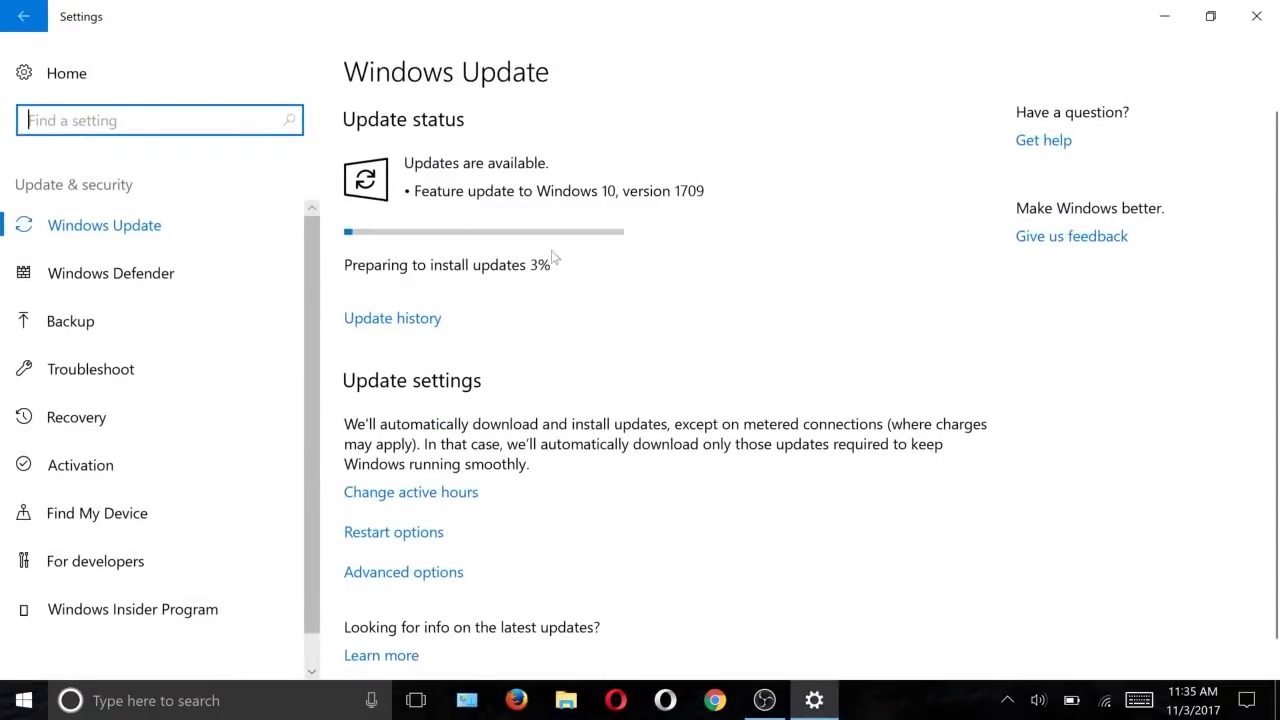
{"action": "left_click", "coordinate": [372, 330]}
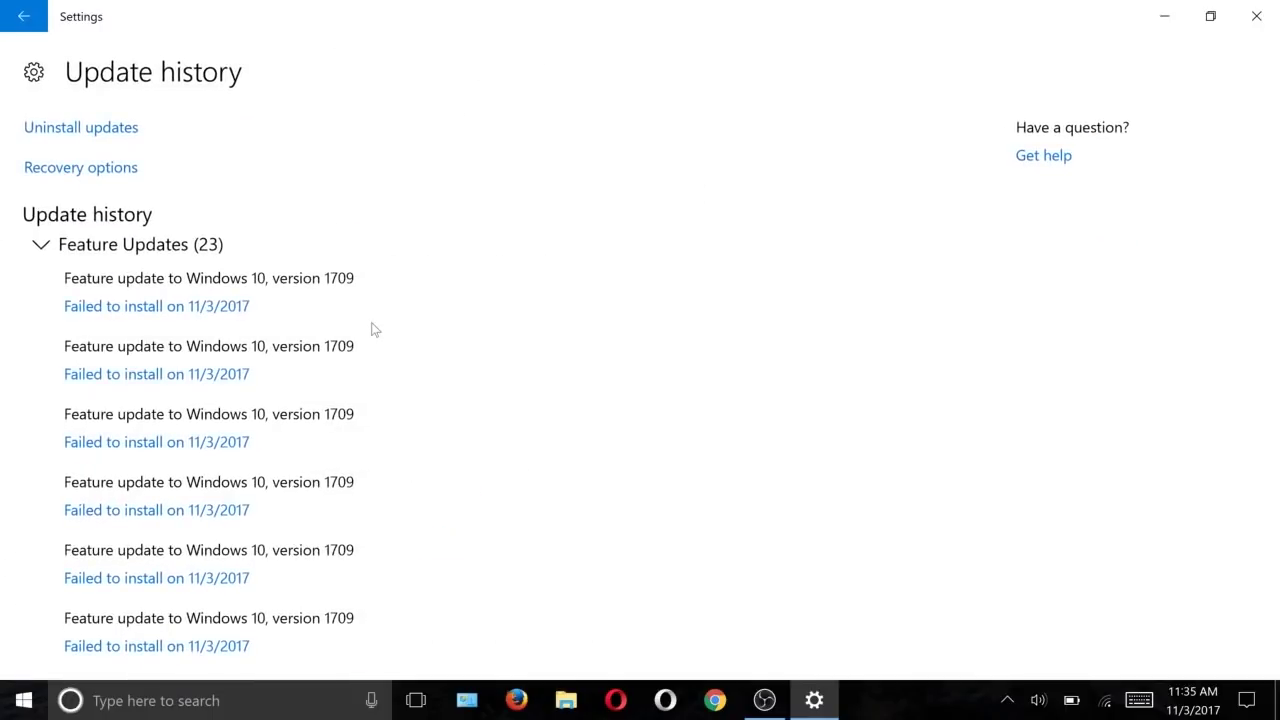
{"action": "scroll", "coordinate": [372, 330], "scroll_direction": "down", "scroll_amount": 5}
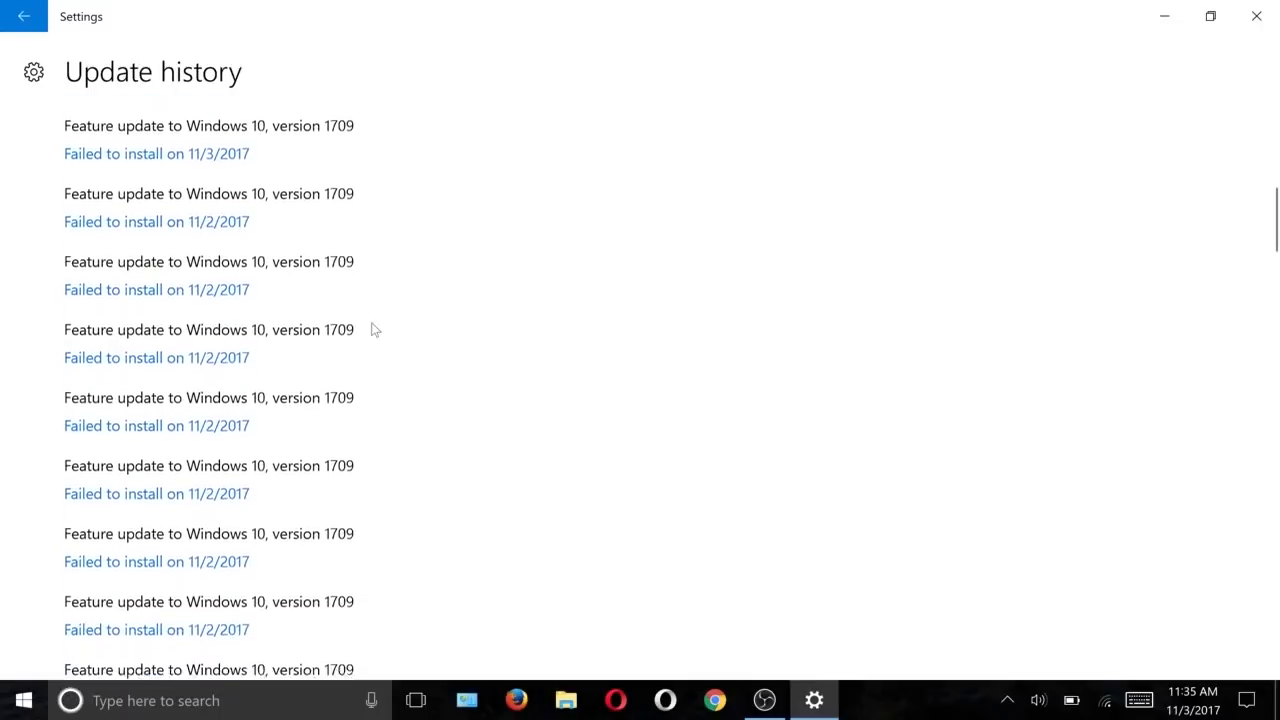
{"action": "scroll", "coordinate": [372, 330], "scroll_direction": "down", "scroll_amount": 5}
{"action": "scroll", "coordinate": [372, 330], "scroll_direction": "up", "scroll_amount": 8}
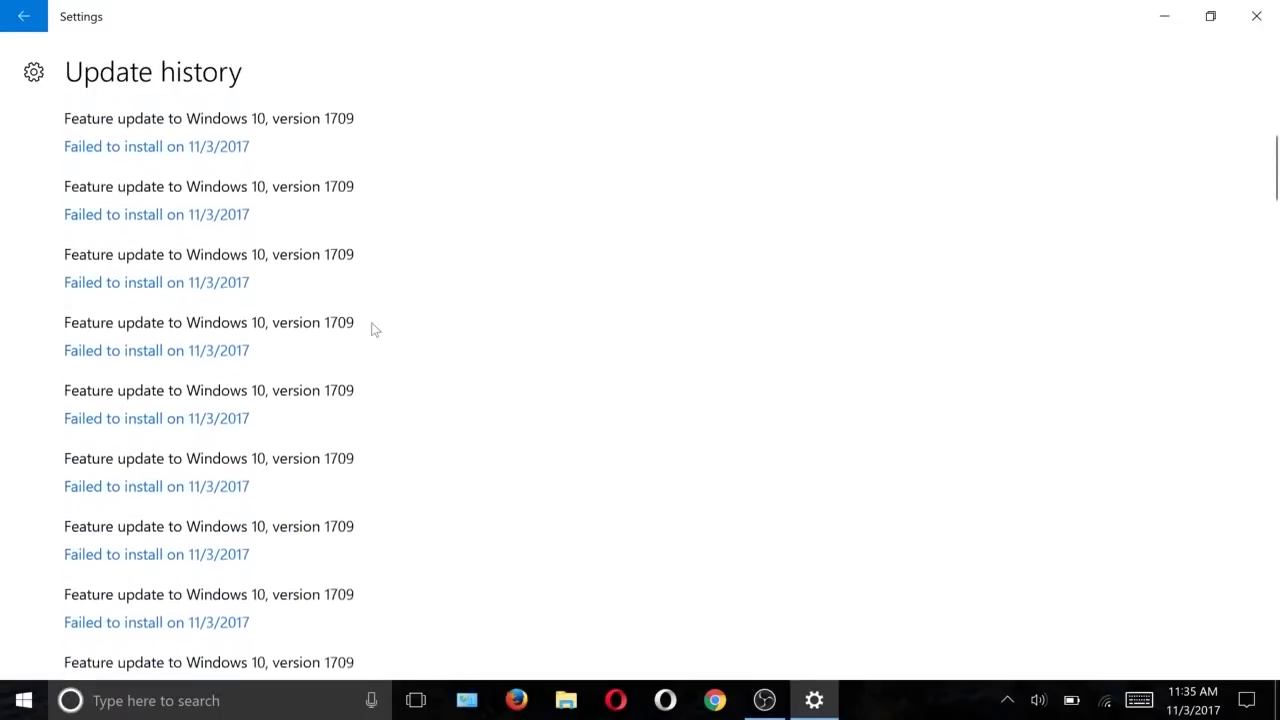
{"action": "scroll", "coordinate": [372, 330], "scroll_direction": "up", "scroll_amount": 3}
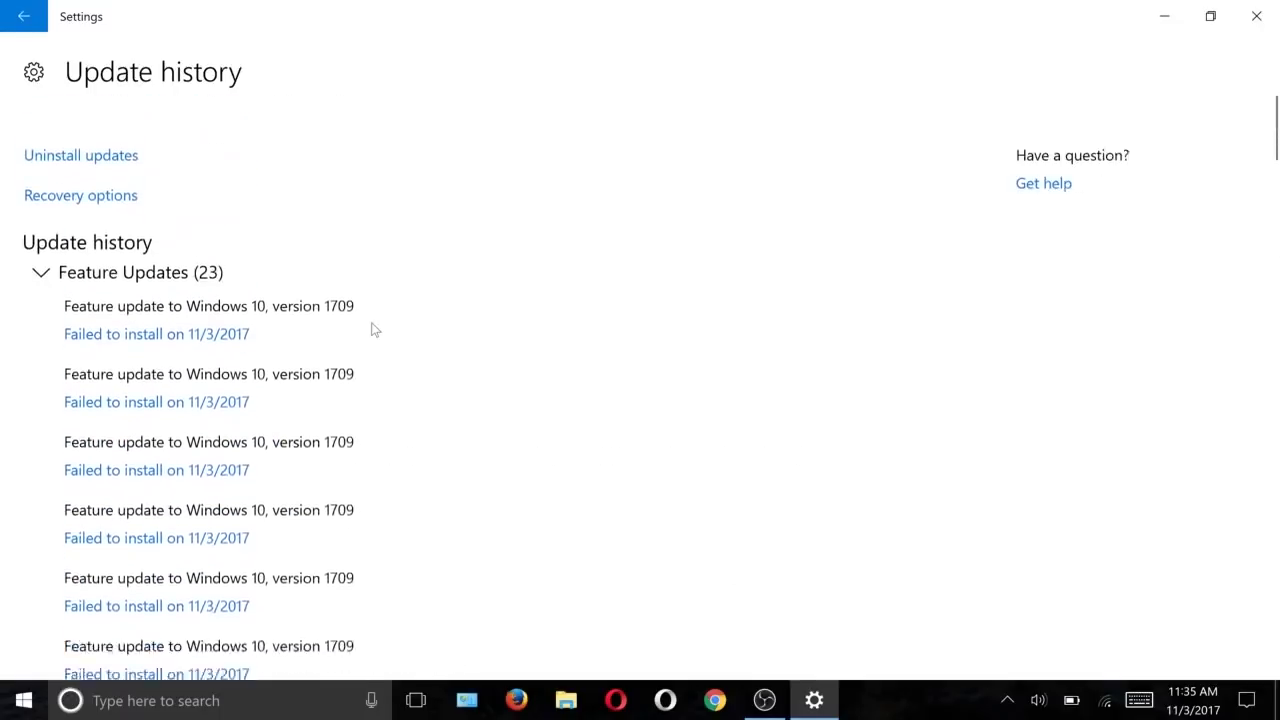
{"action": "left_click", "coordinate": [24, 17]}
{"action": "left_click", "coordinate": [38, 28]}
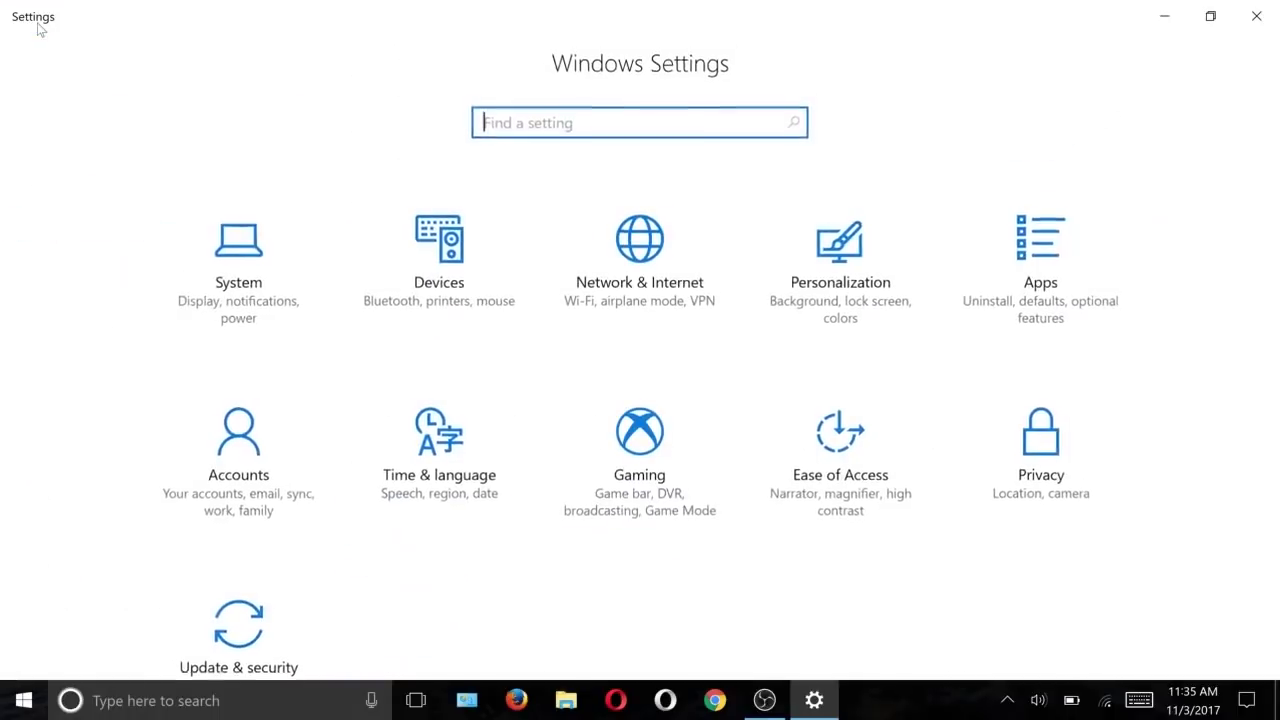
{"action": "left_click", "coordinate": [1256, 16]}
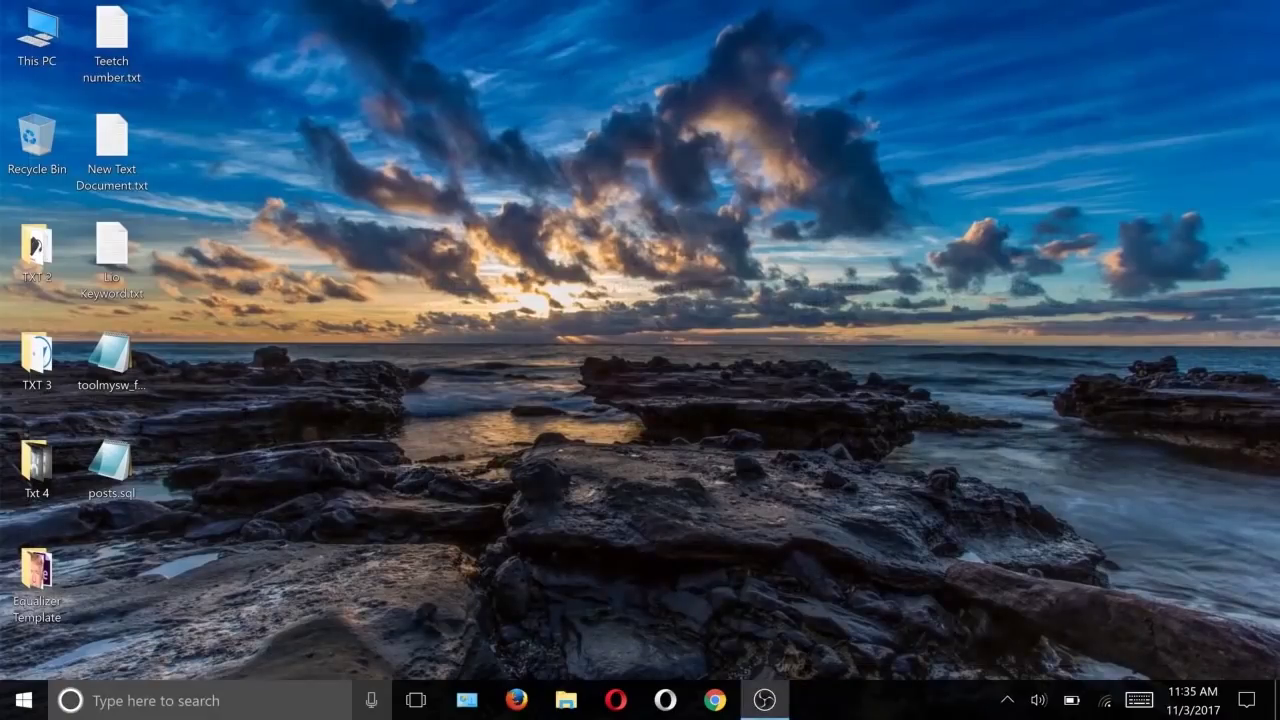
- Open the %temp% folder and delete all three items in it
{"action": "left_click", "coordinate": [257, 705]}
{"action": "type", "text": "%"}
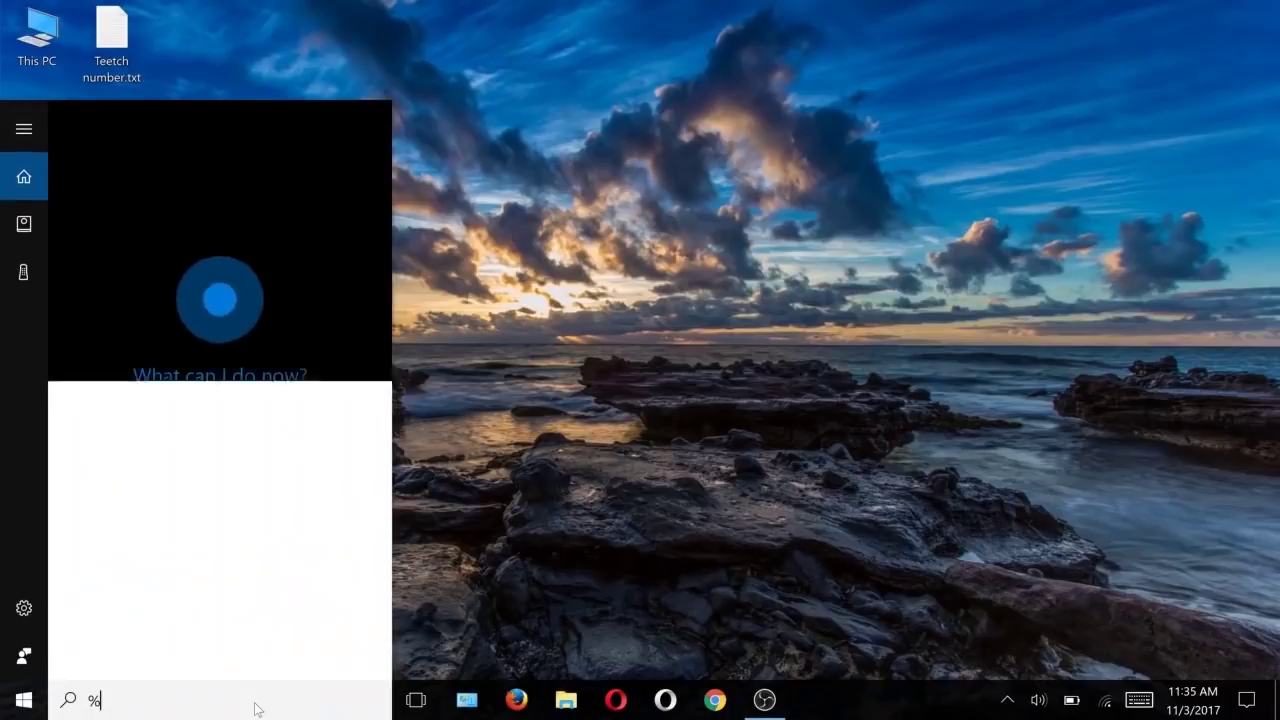
{"action": "type", "text": "tem"}
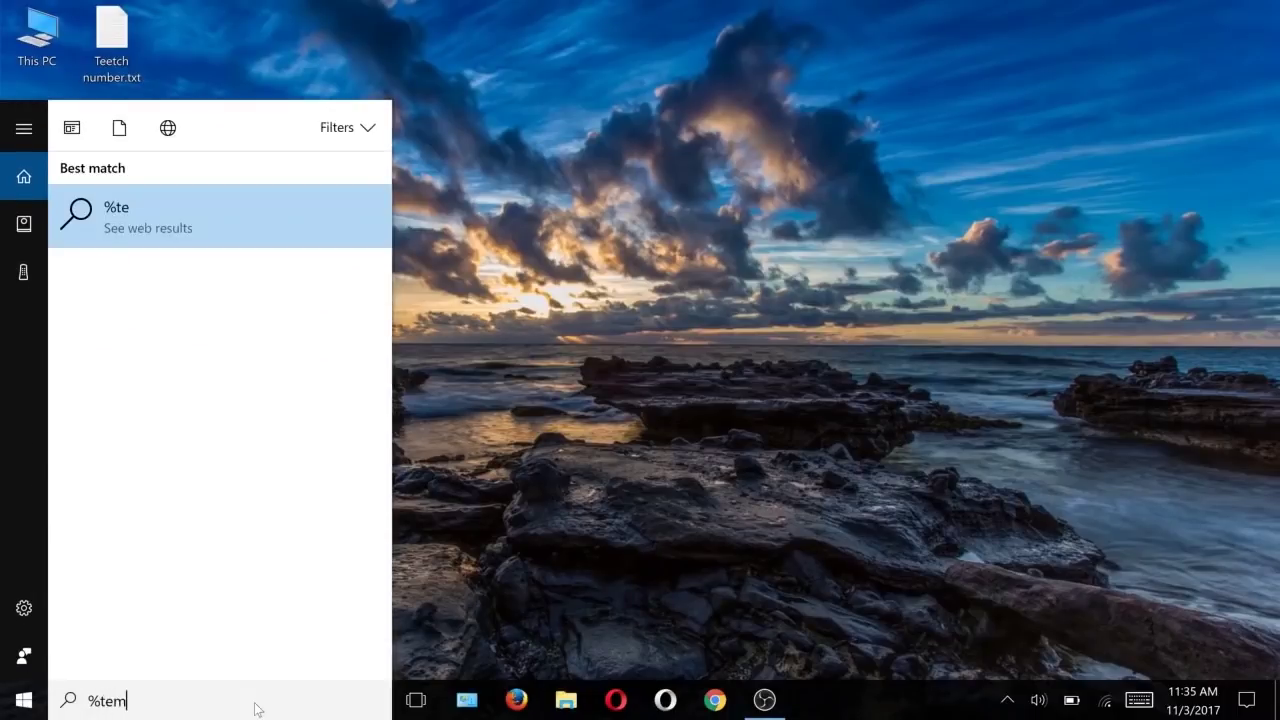
{"action": "type", "text": "p"}
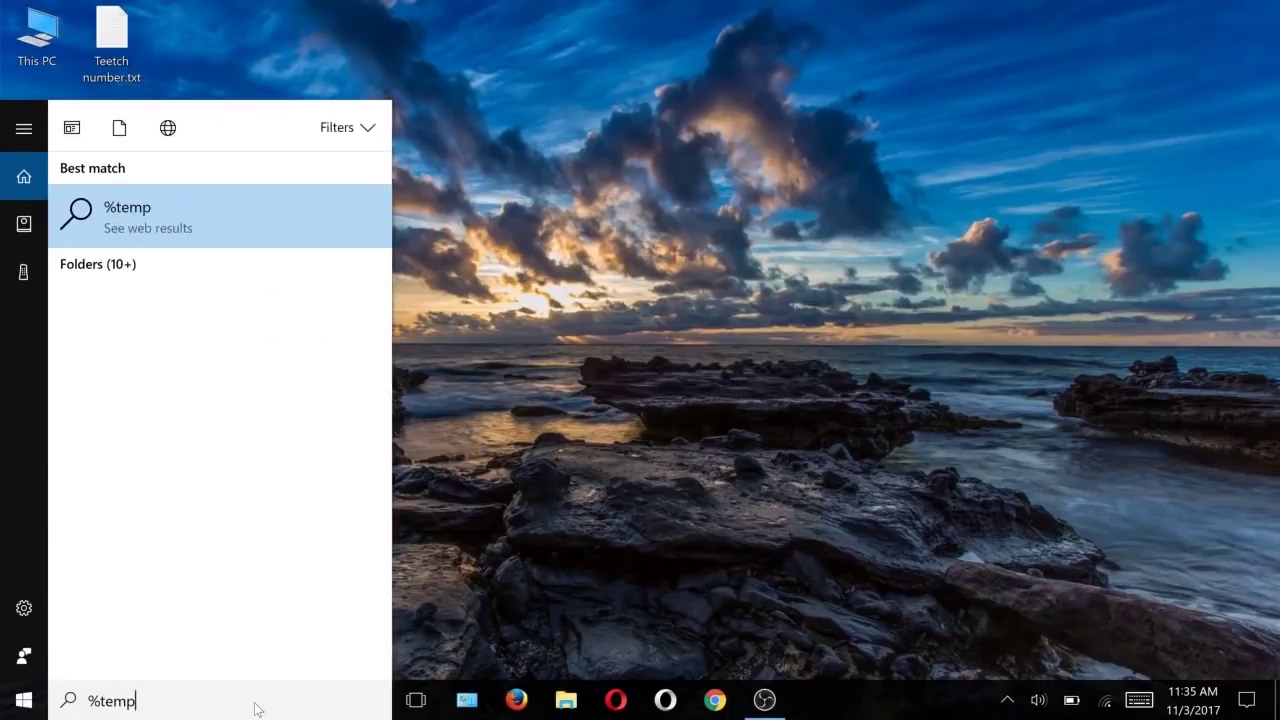
{"action": "type", "text": "%"}
{"action": "key", "text": "Return"}
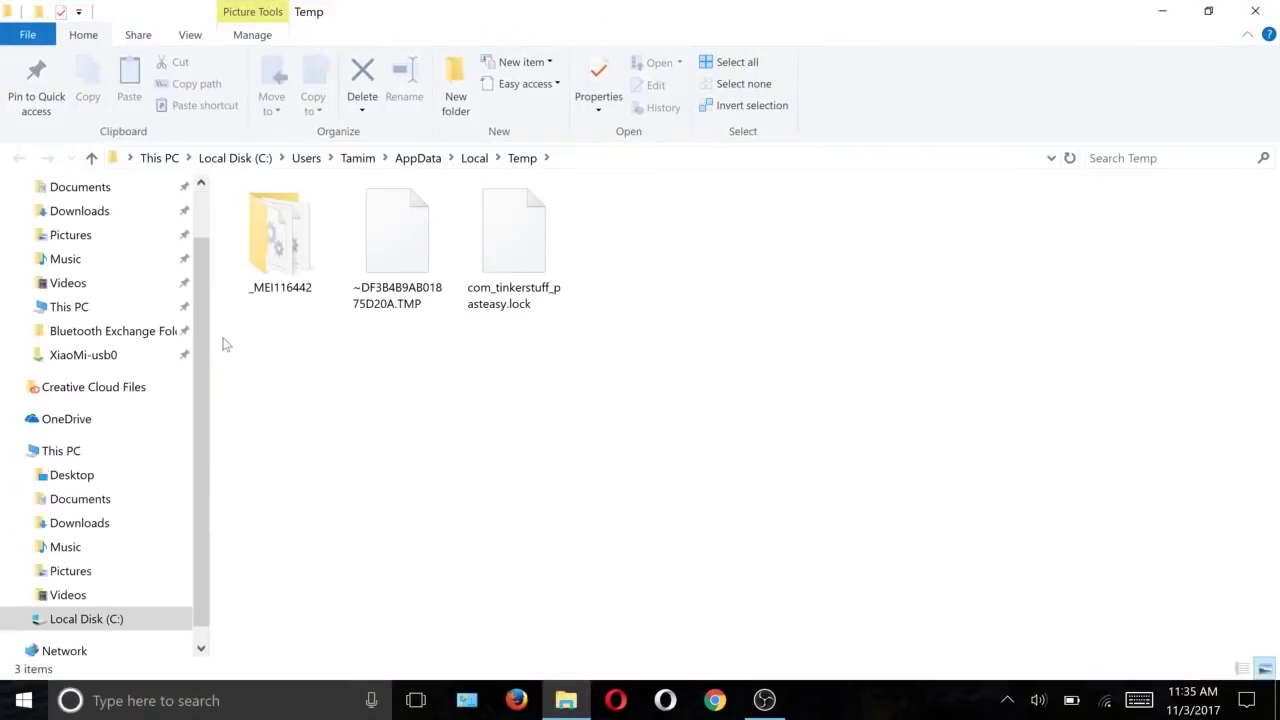
{"action": "left_click_drag", "start_coordinate": [225, 344], "coordinate": [647, 221]}
{"action": "right_click", "coordinate": [527, 249]}
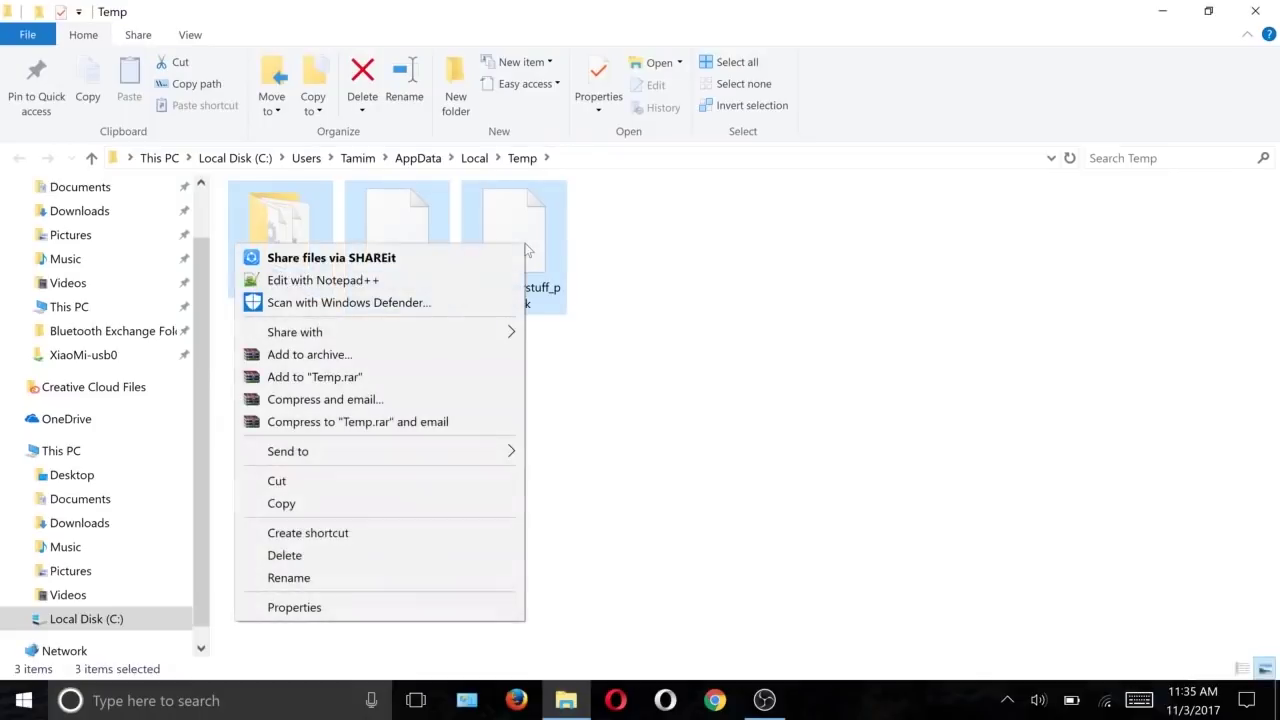
{"action": "left_click", "coordinate": [322, 558]}
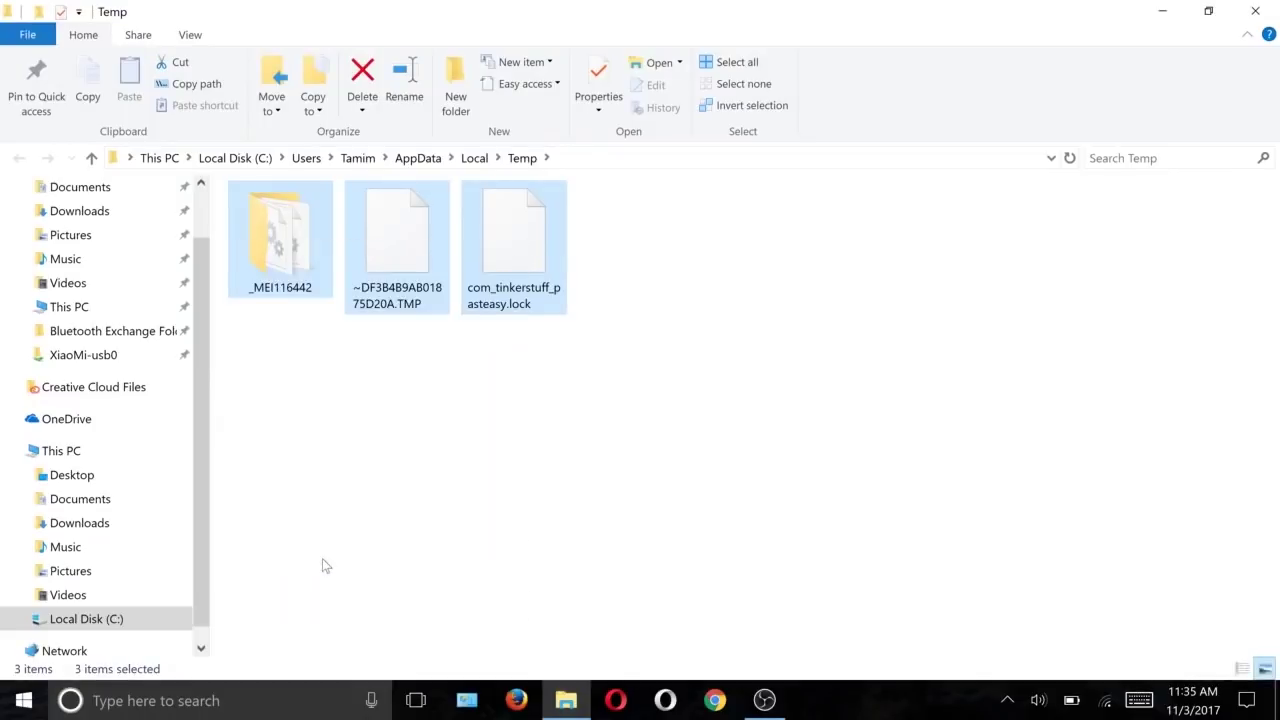
- Refresh the Temp folder, skip the in-use lock file and cancel deleting the in-use folder
{"action": "right_click", "coordinate": [860, 311]}
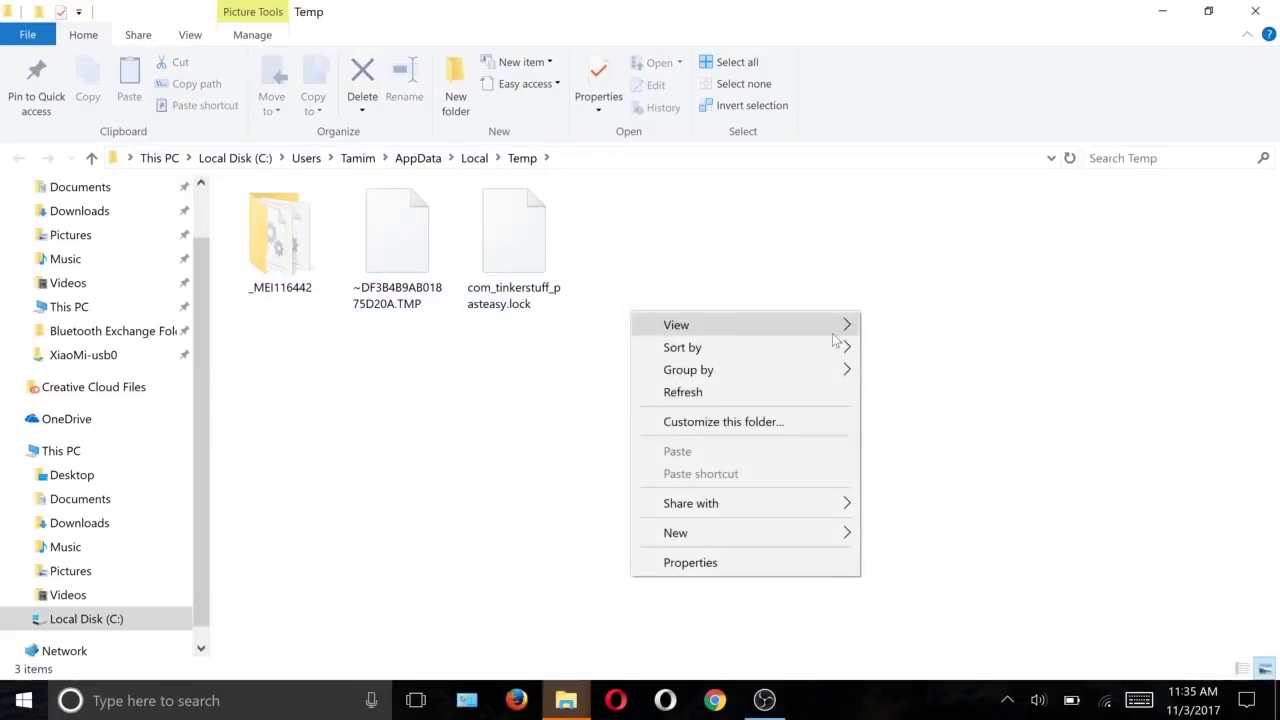
{"action": "left_click", "coordinate": [761, 394]}
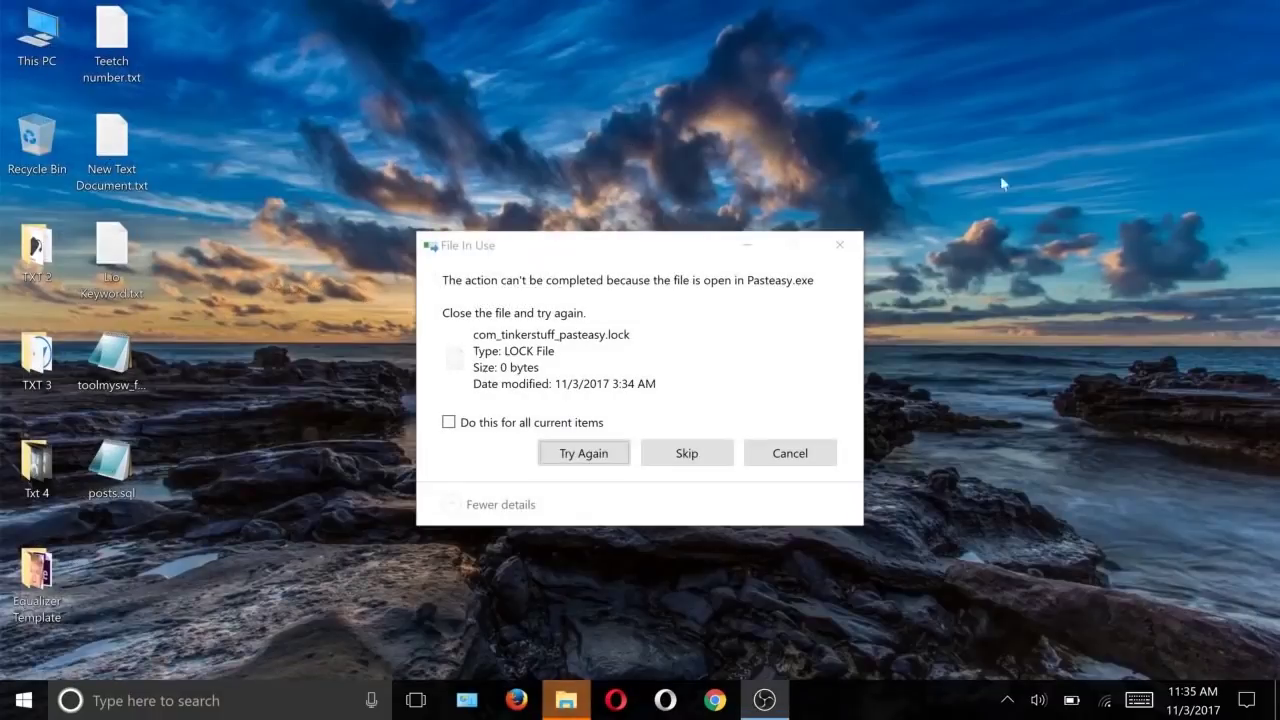
{"action": "left_click", "coordinate": [697, 457]}
{"action": "left_click", "coordinate": [772, 441]}
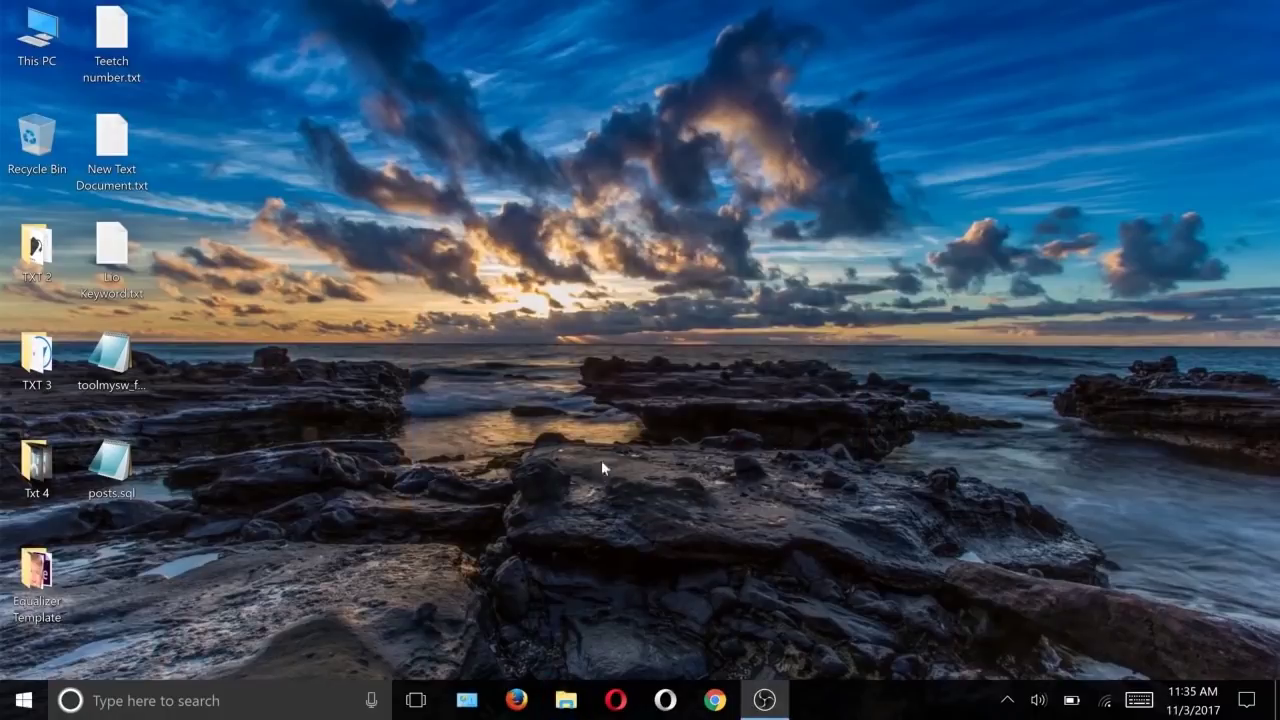
- Run the Windows Update troubleshooter from Update & security > Troubleshoot, rerunning it as administrator
{"action": "key", "text": "super"}
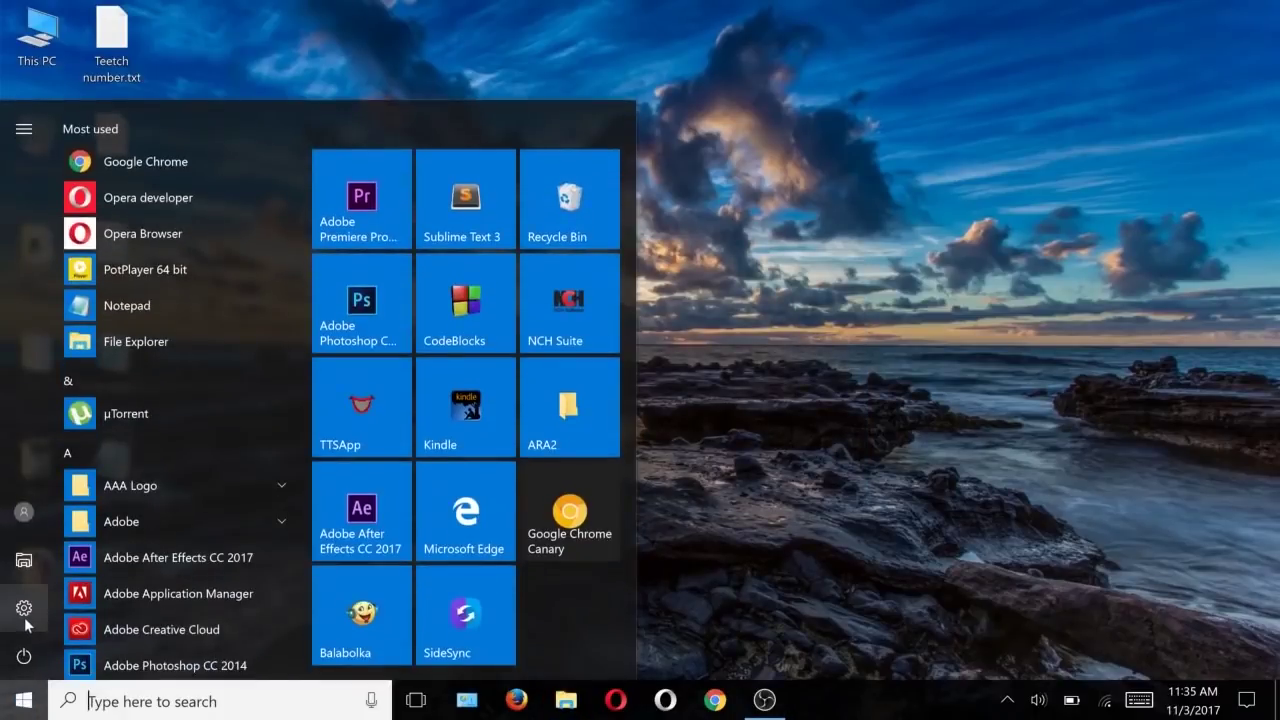
{"action": "left_click", "coordinate": [24, 615]}
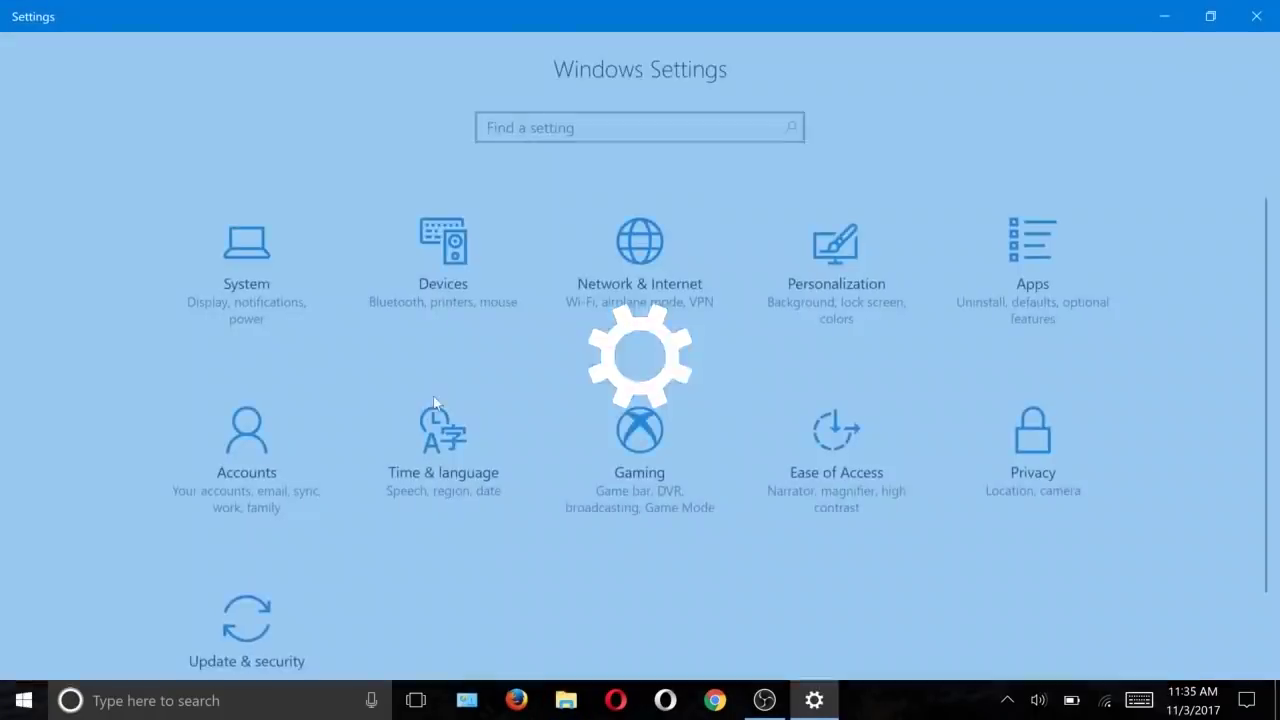
{"action": "left_click", "coordinate": [226, 615]}
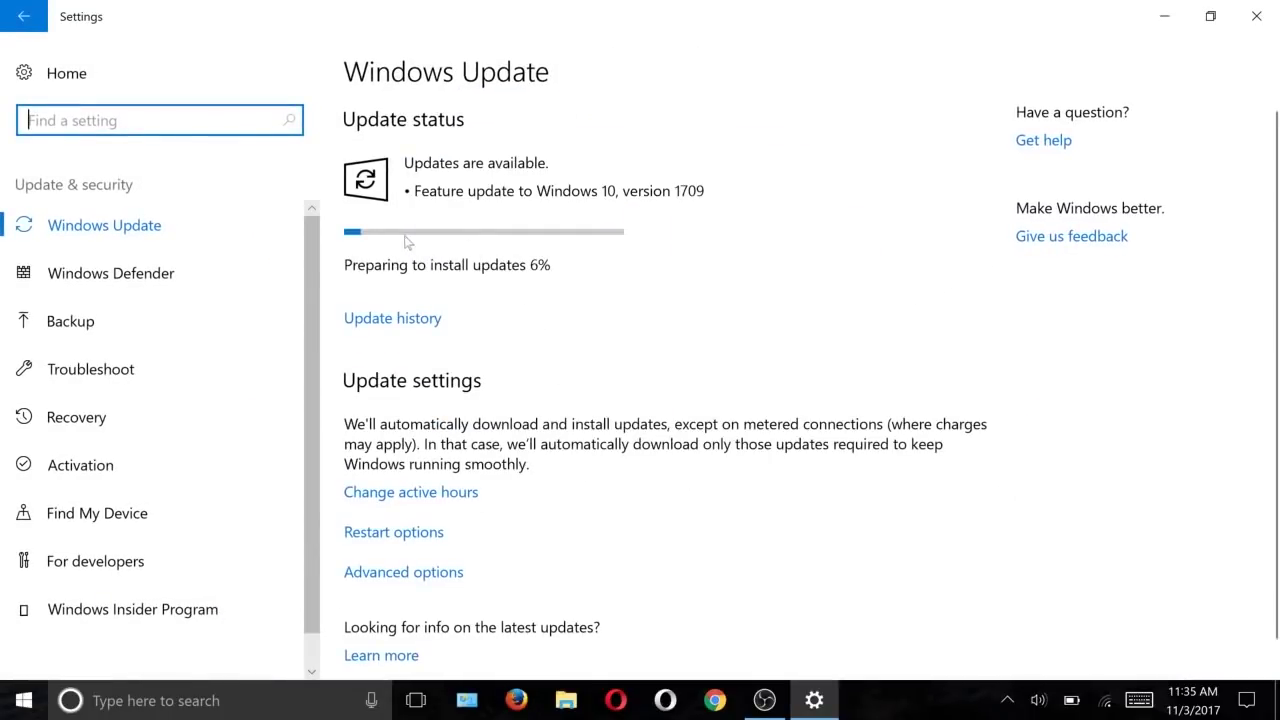
{"action": "left_click", "coordinate": [77, 384]}
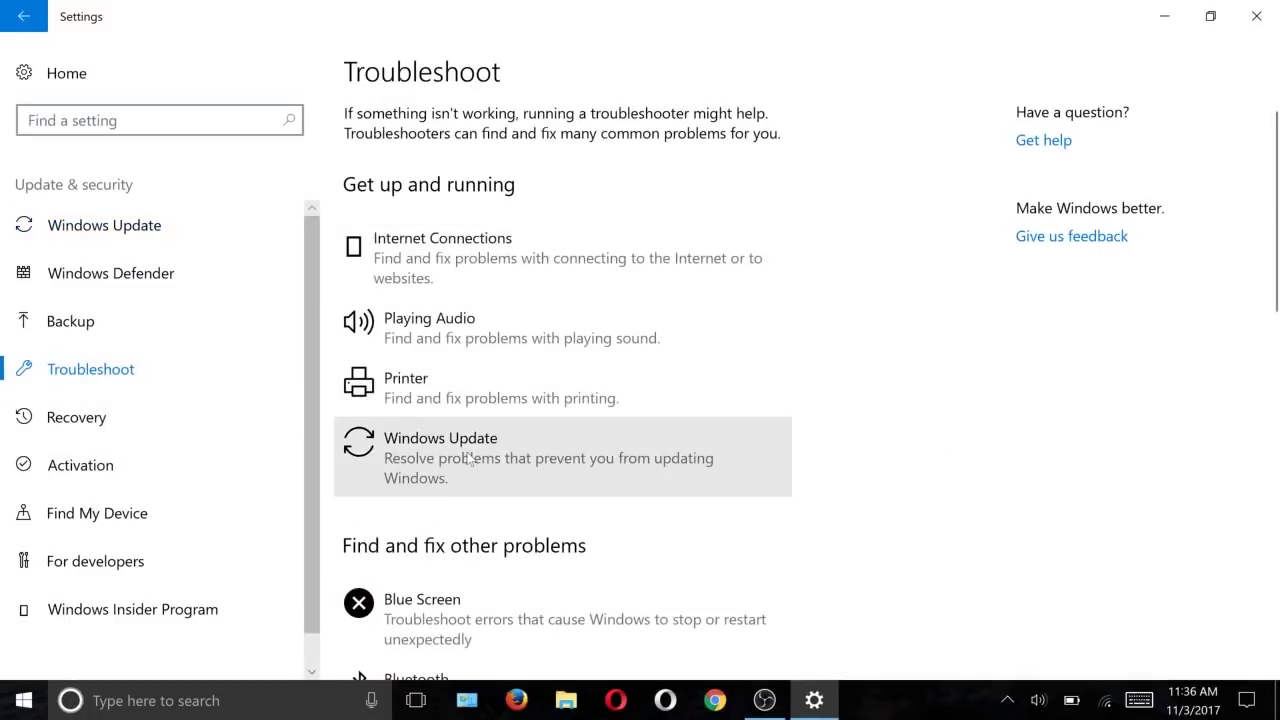
{"action": "left_click", "coordinate": [468, 458]}
{"action": "left_click", "coordinate": [651, 540]}
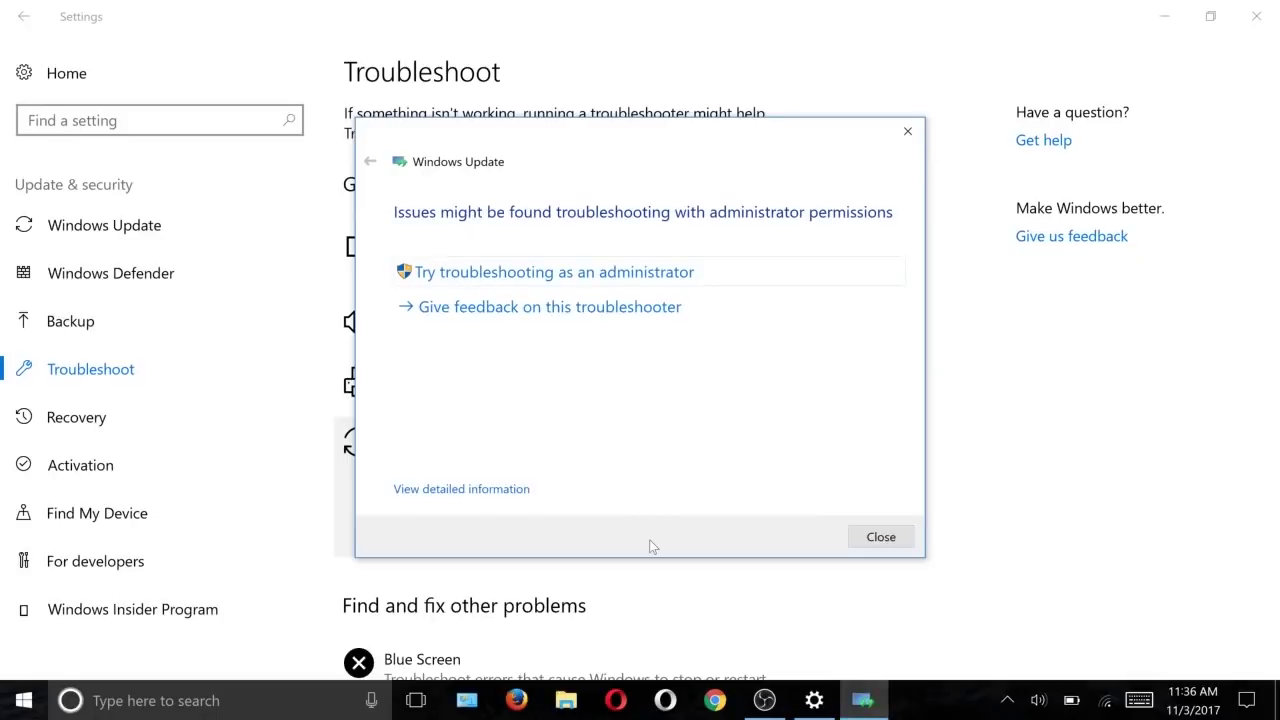
{"action": "left_click", "coordinate": [557, 270]}
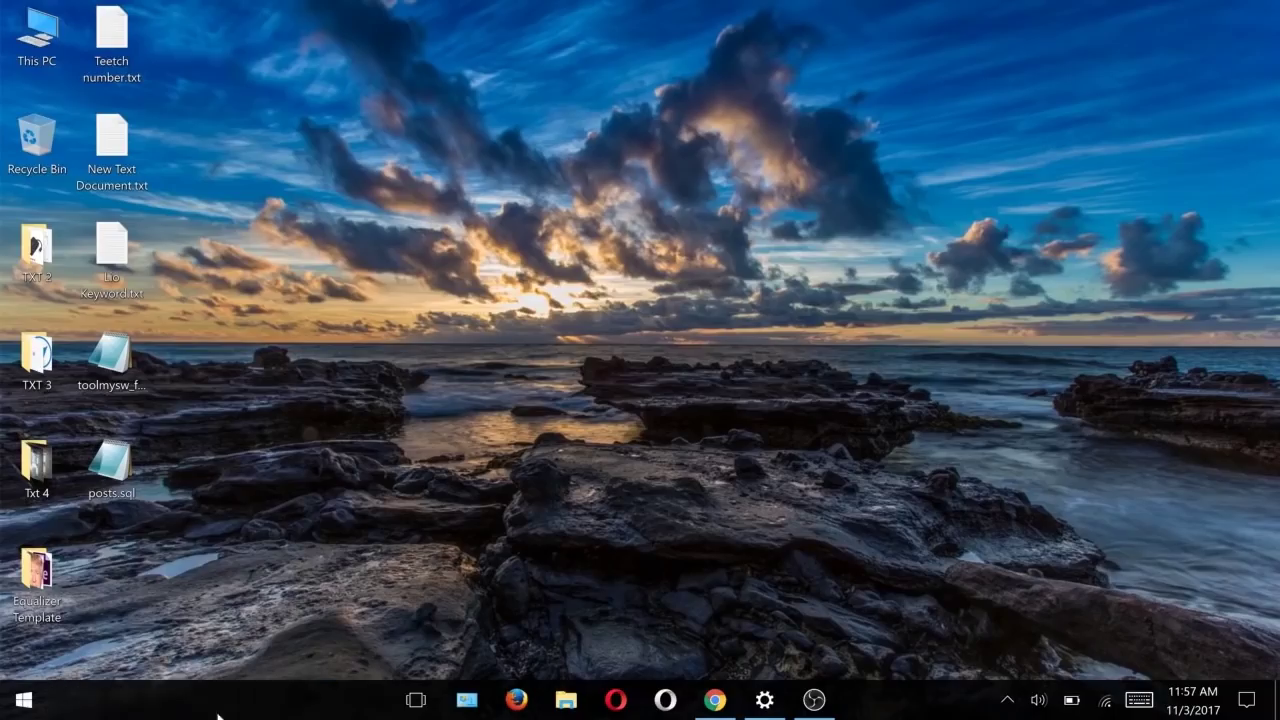
- Launch Command Prompt as administrator and run net stop wuauserv
{"action": "left_click", "coordinate": [218, 712]}
{"action": "type", "text": "cmd"}
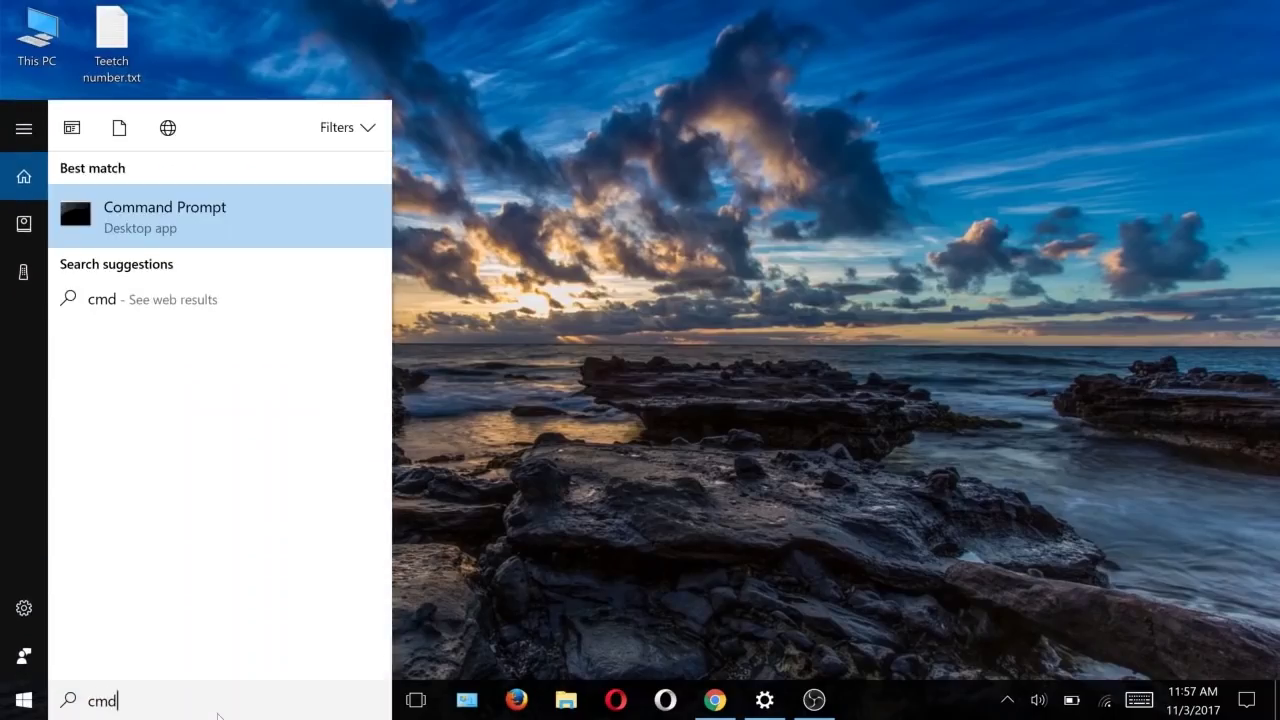
{"action": "right_click", "coordinate": [183, 232]}
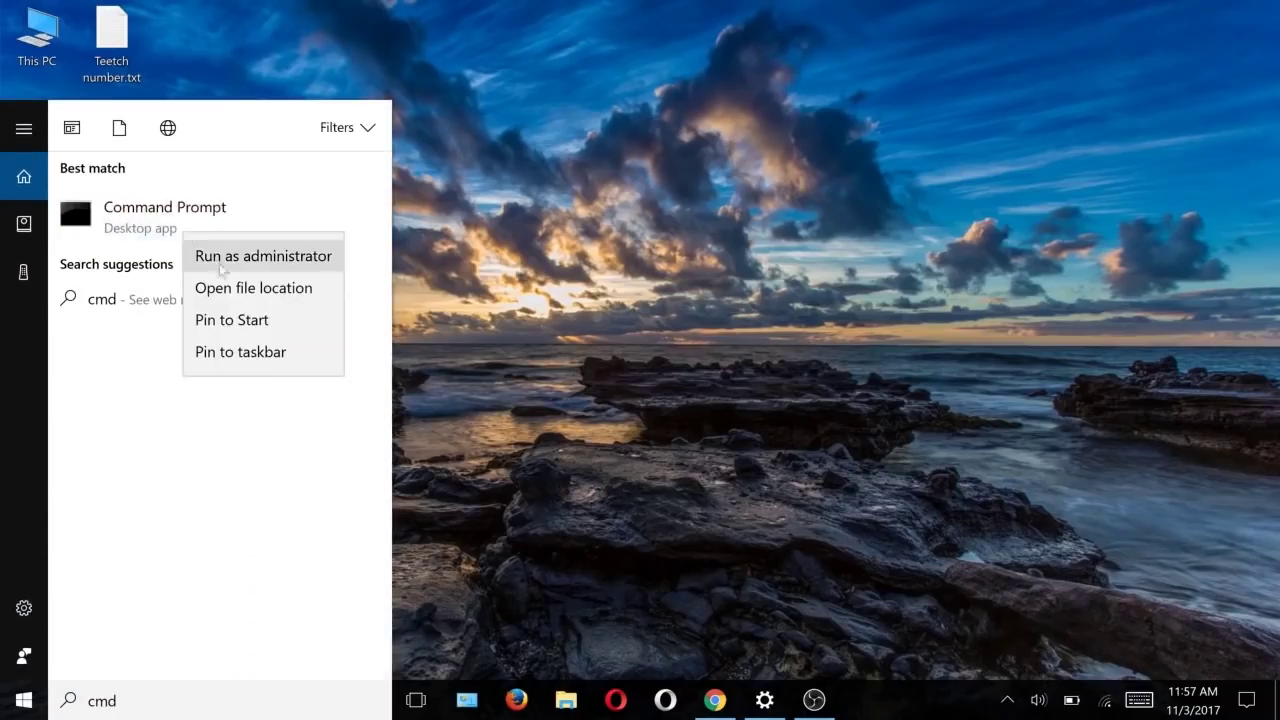
{"action": "left_click", "coordinate": [232, 266]}
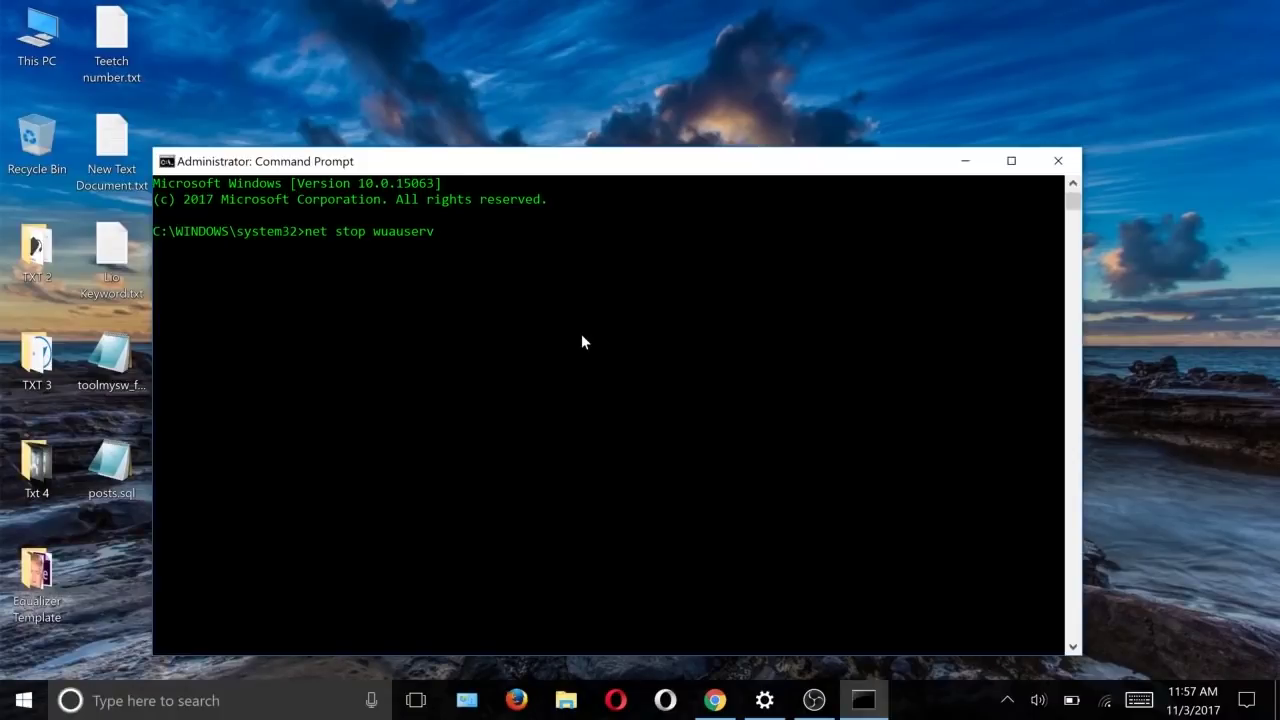
{"action": "key", "text": "Return"}
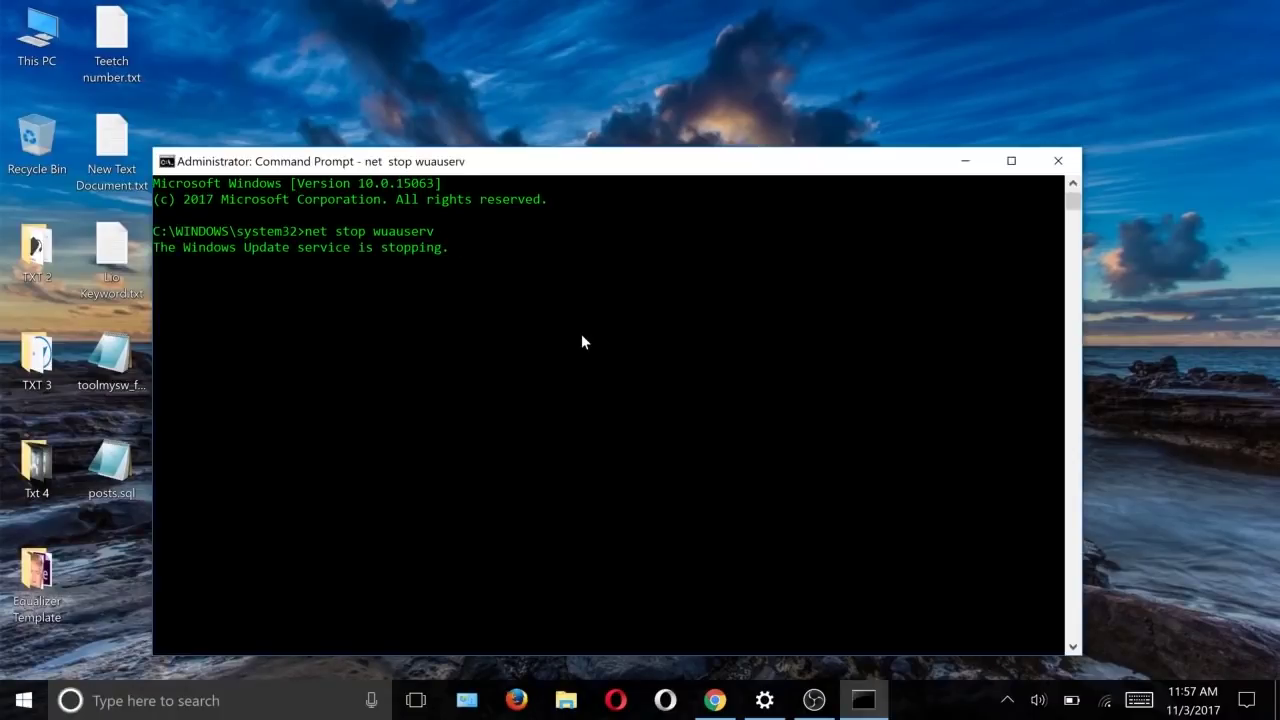
- Browse to C:\Windows\SoftwareDistribution\Download and select a file there
{"action": "double_click", "coordinate": [40, 40]}
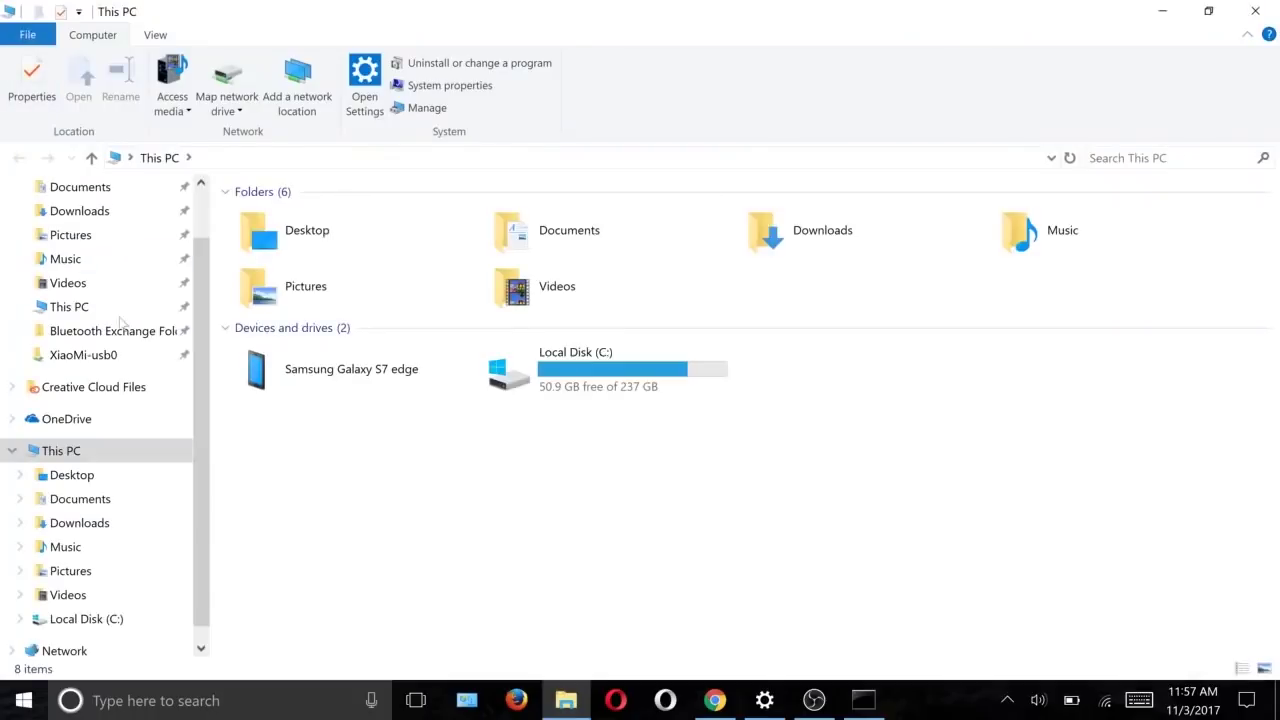
{"action": "double_click", "coordinate": [569, 370]}
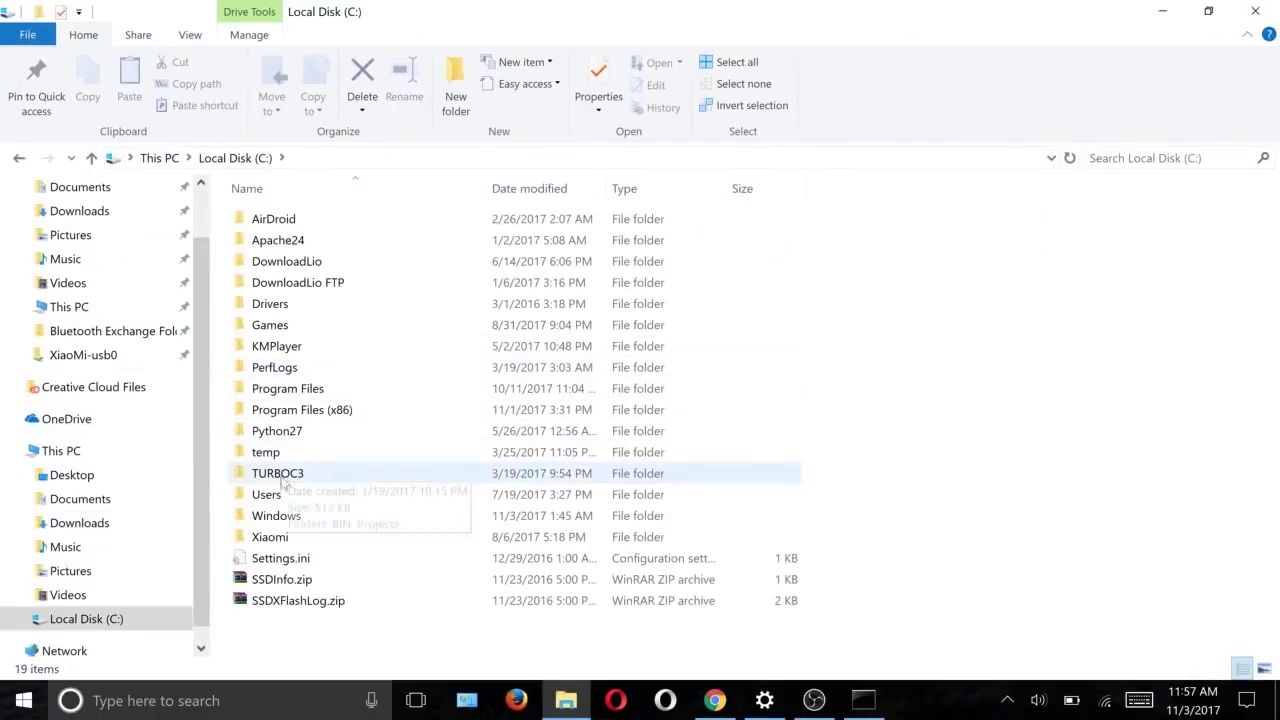
{"action": "double_click", "coordinate": [317, 519]}
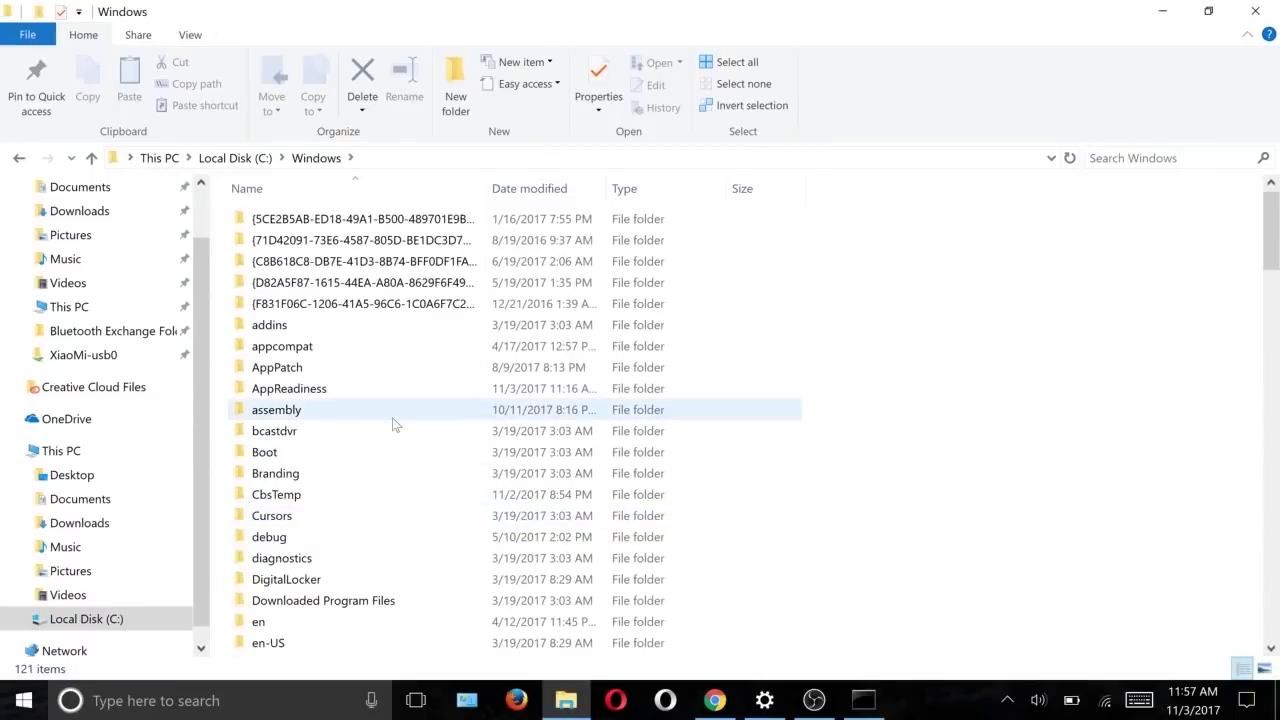
{"action": "left_click", "coordinate": [392, 418]}
{"action": "key", "text": "s"}
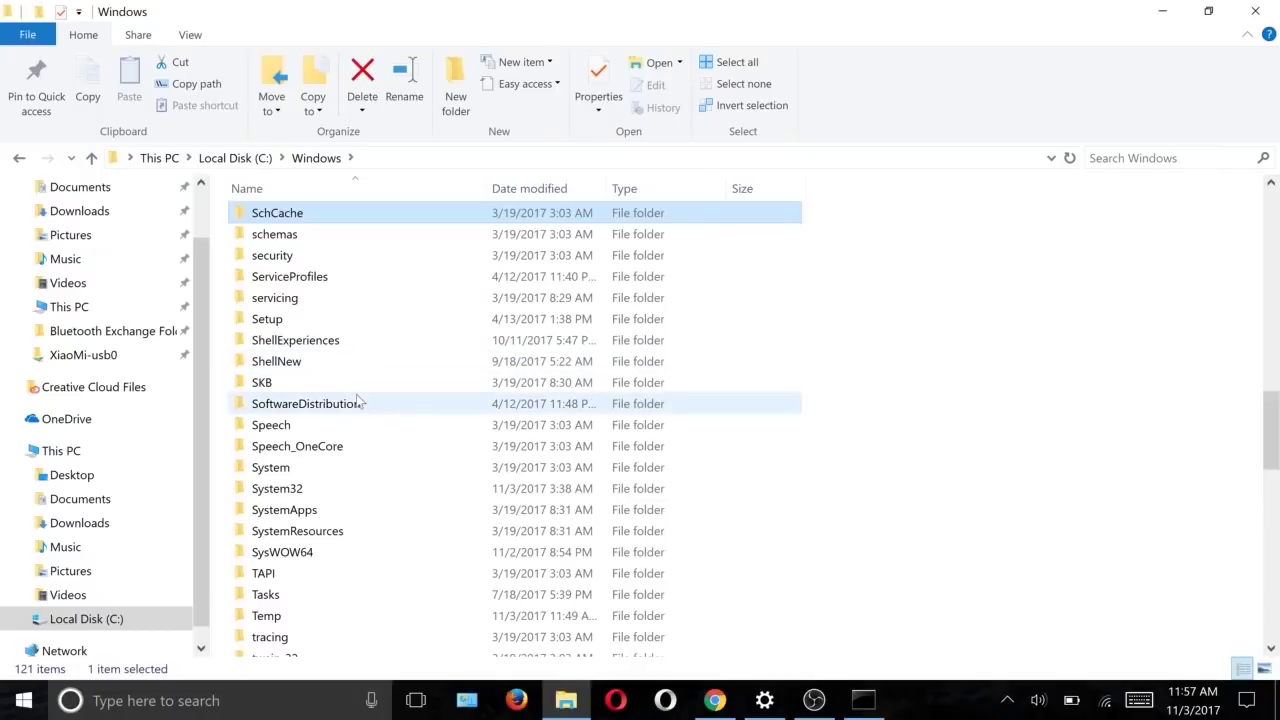
{"action": "double_click", "coordinate": [390, 407]}
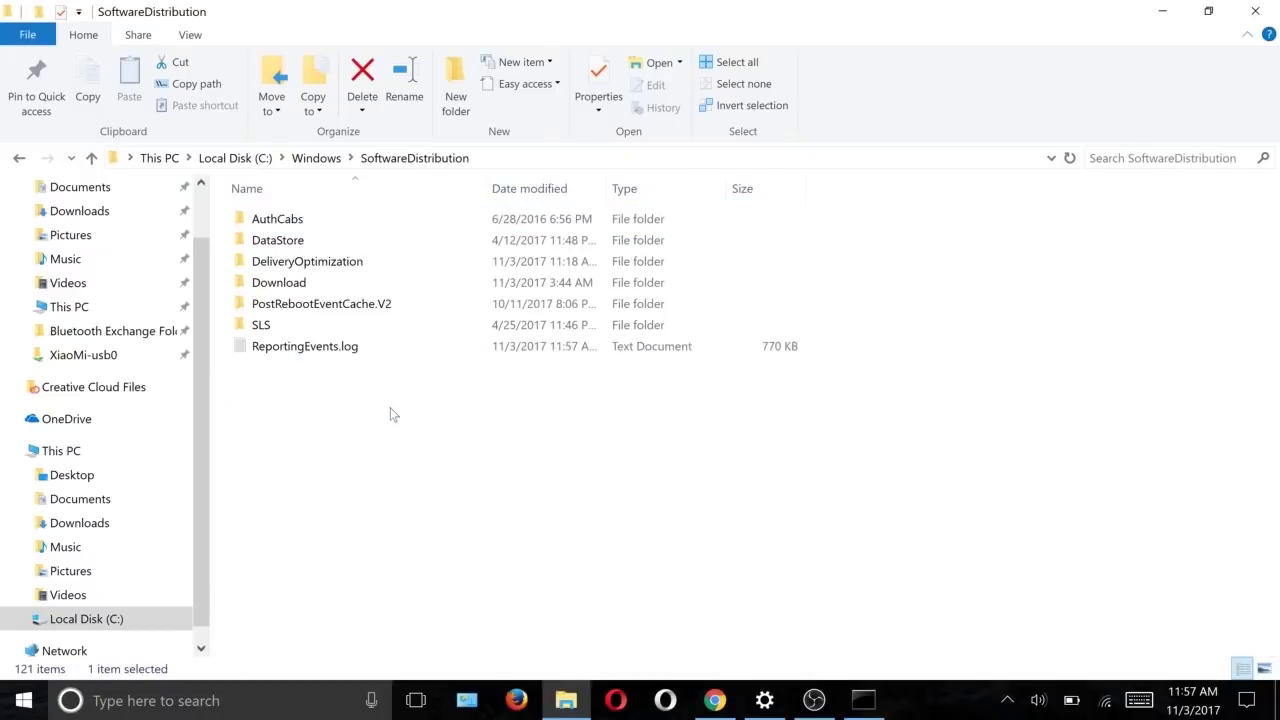
{"action": "double_click", "coordinate": [324, 283]}
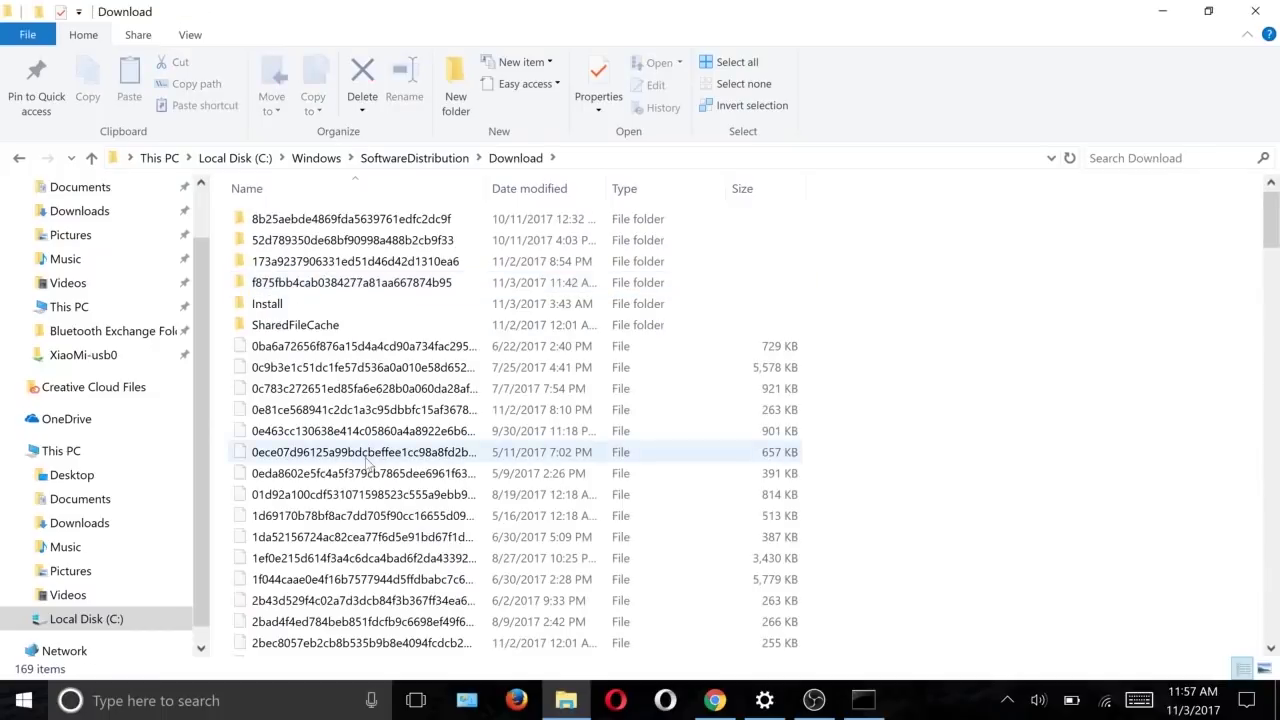
{"action": "left_click", "coordinate": [366, 457]}
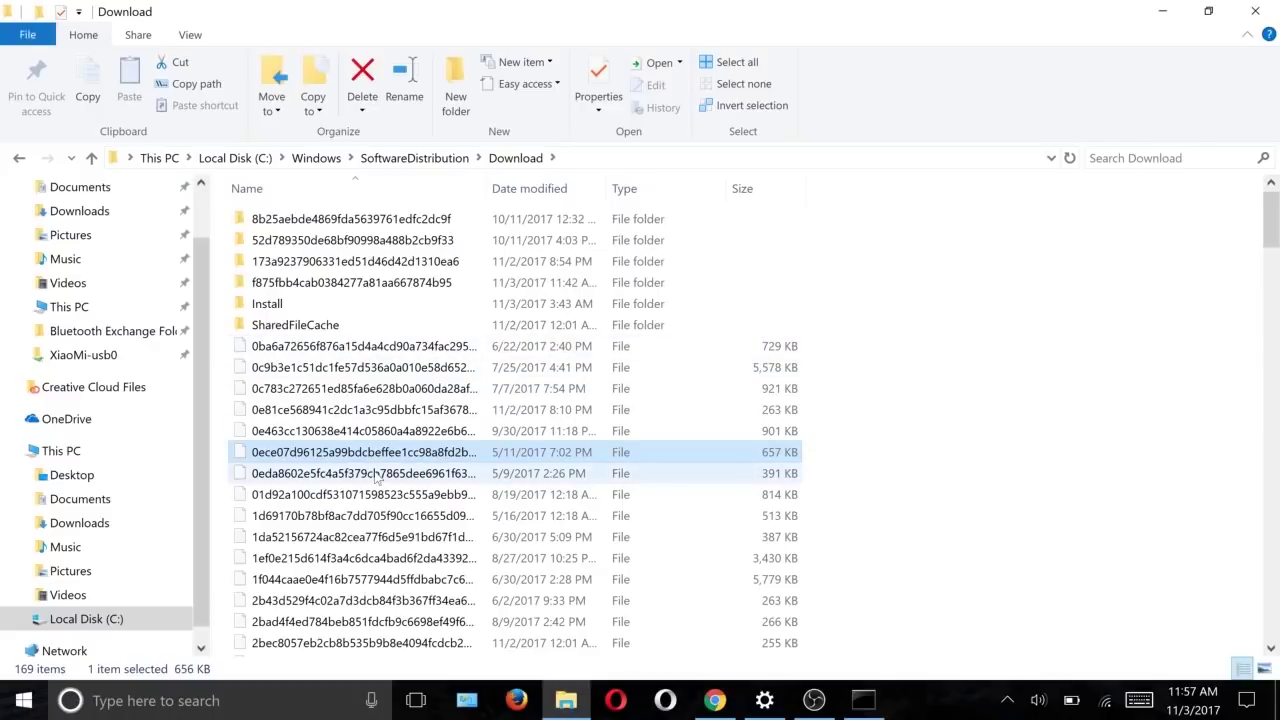
- Permanently delete all 169 Download items, granting administrator permission for all of them
{"action": "key", "text": "ctrl+a"}
{"action": "key", "text": "shift+Delete"}
{"action": "key", "text": "Return"}
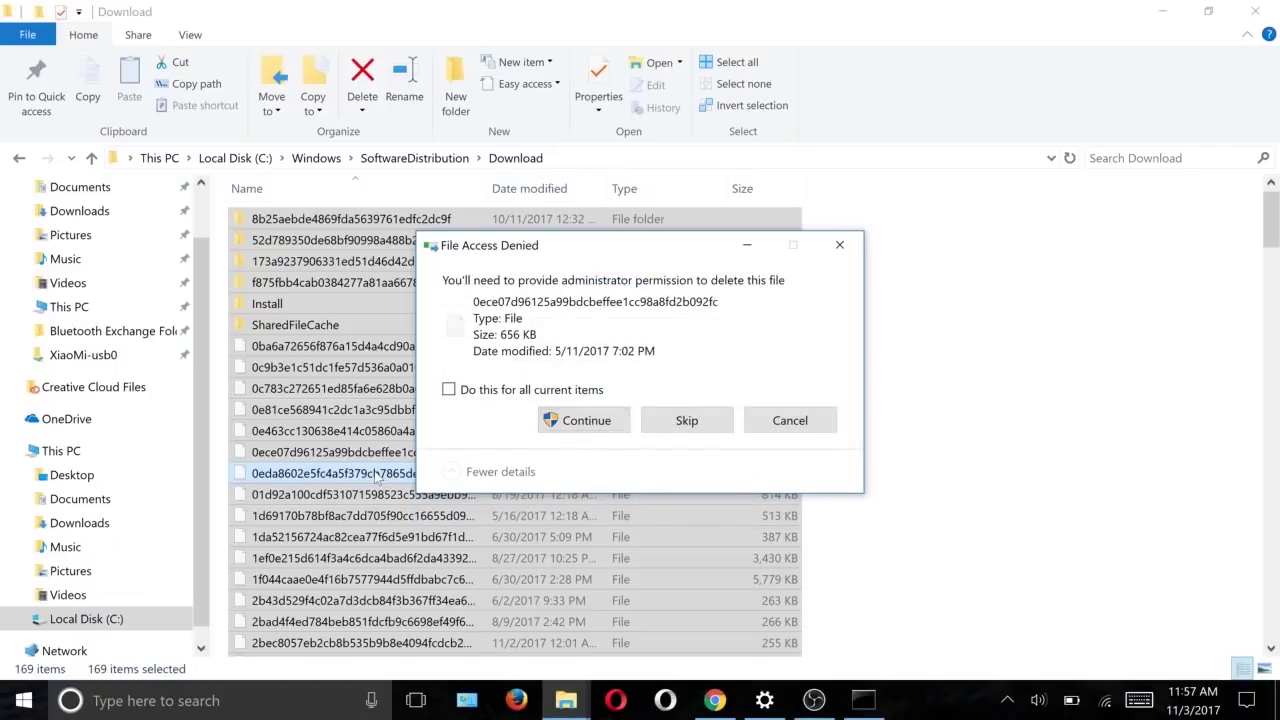
{"action": "left_click", "coordinate": [586, 418]}
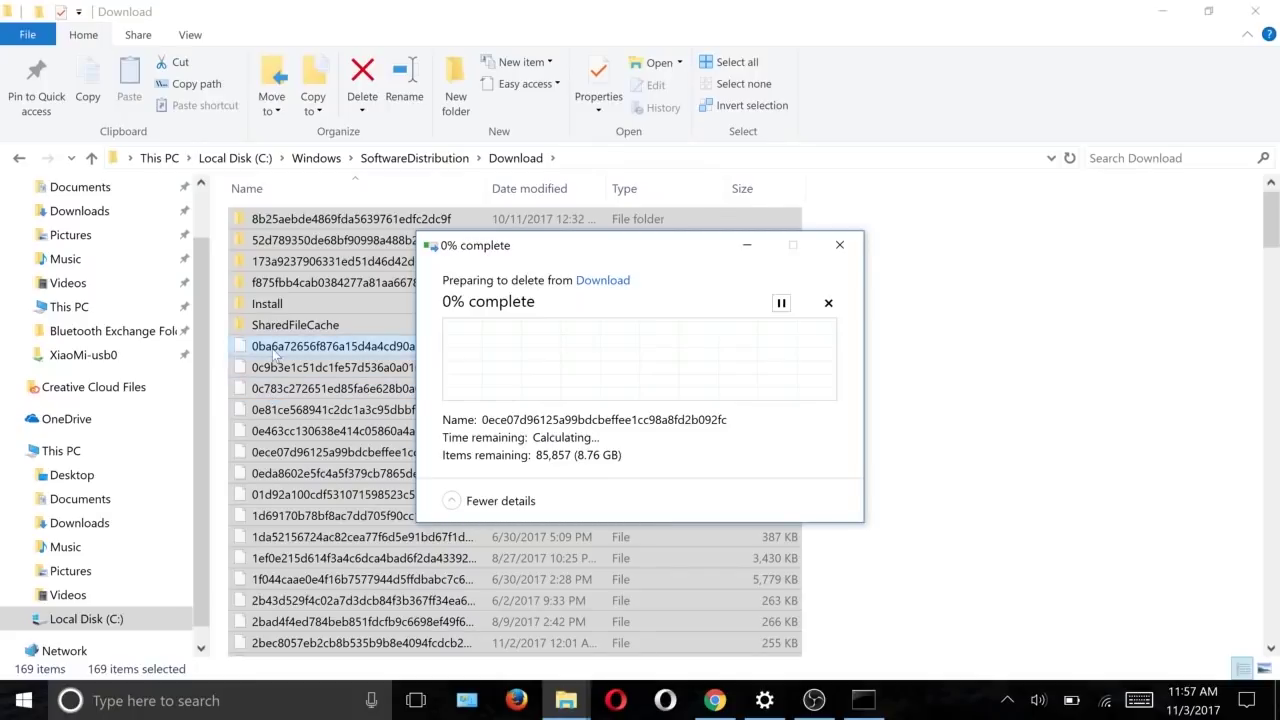
{"action": "left_click", "coordinate": [273, 351]}
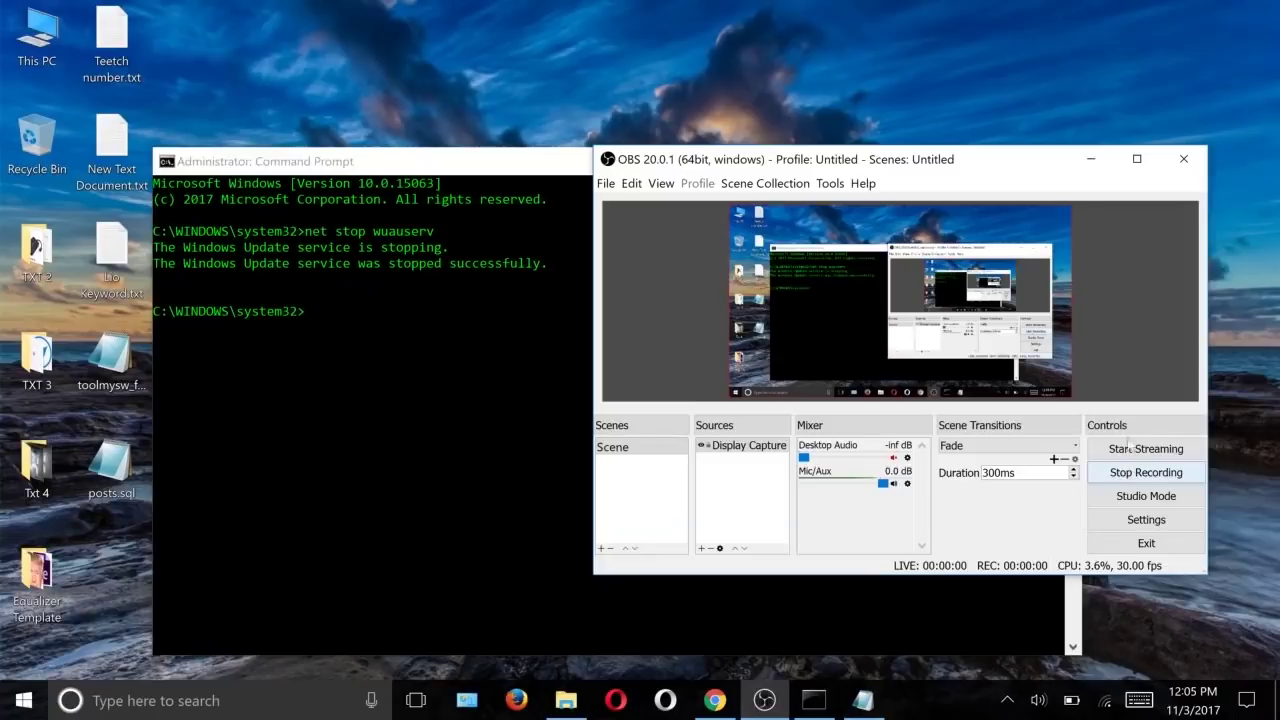
- Run net start wuauserv in the administrator Command Prompt, then close the window
{"action": "left_click", "coordinate": [1092, 158]}
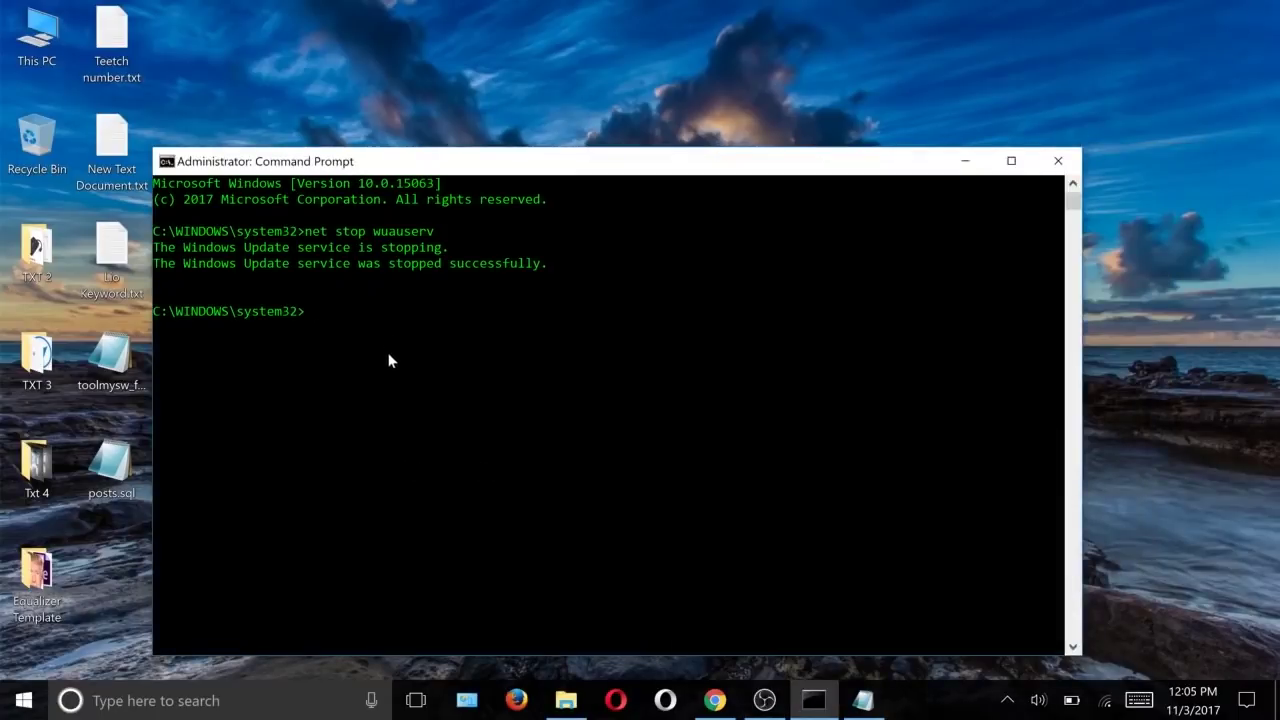
{"action": "type", "text": "net start wuauserv"}
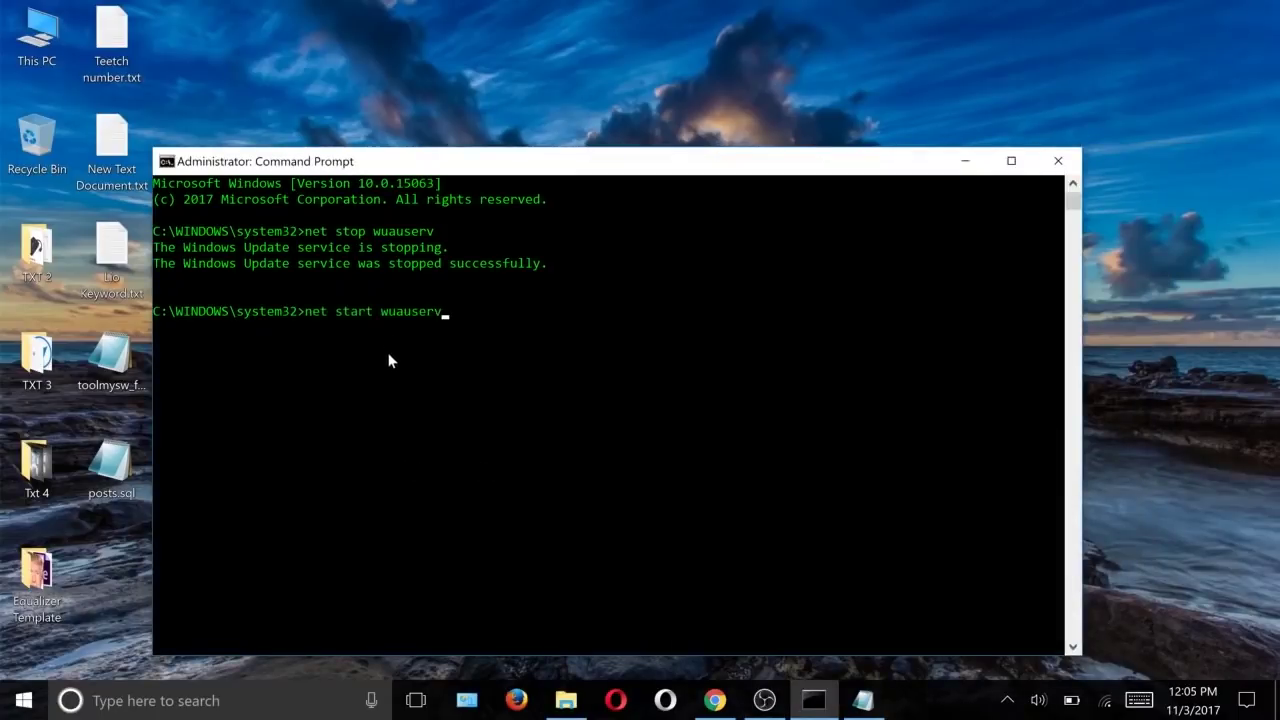
{"action": "key", "text": "Return"}
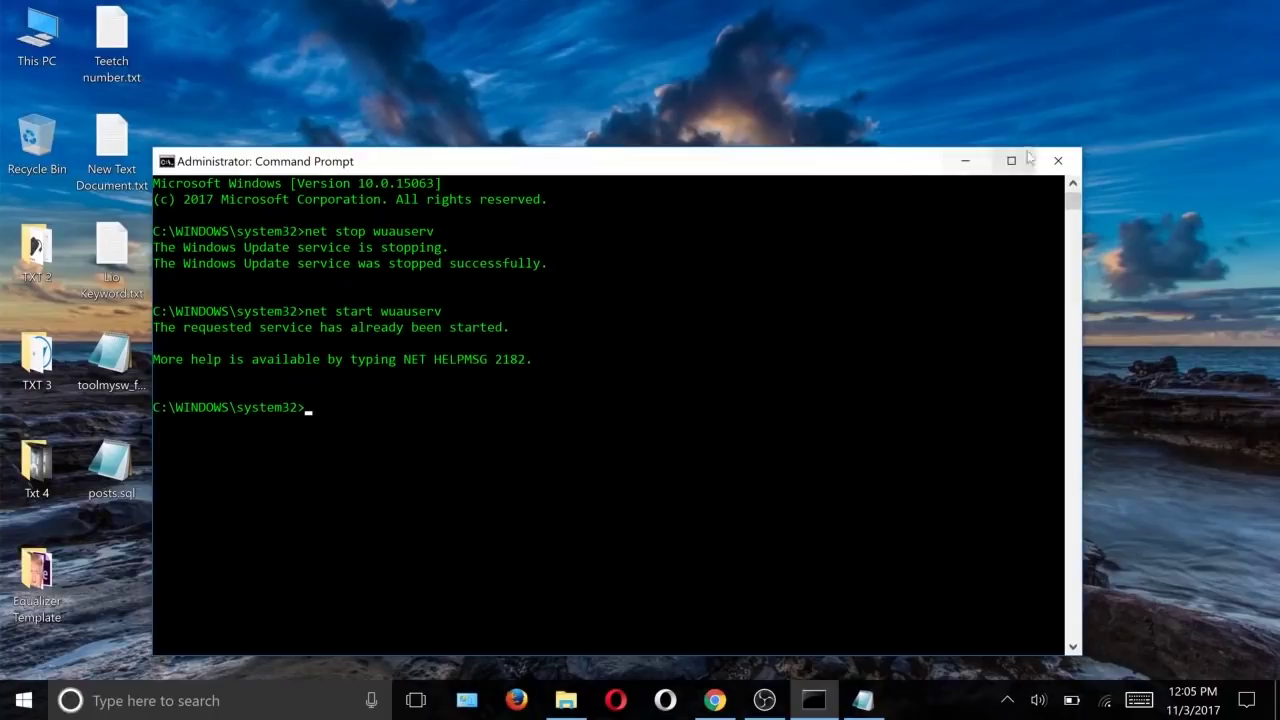
{"action": "left_click", "coordinate": [1057, 161]}
- Search Google for 'windows update assistant' and scroll through the results
{"action": "left_click", "coordinate": [730, 702]}
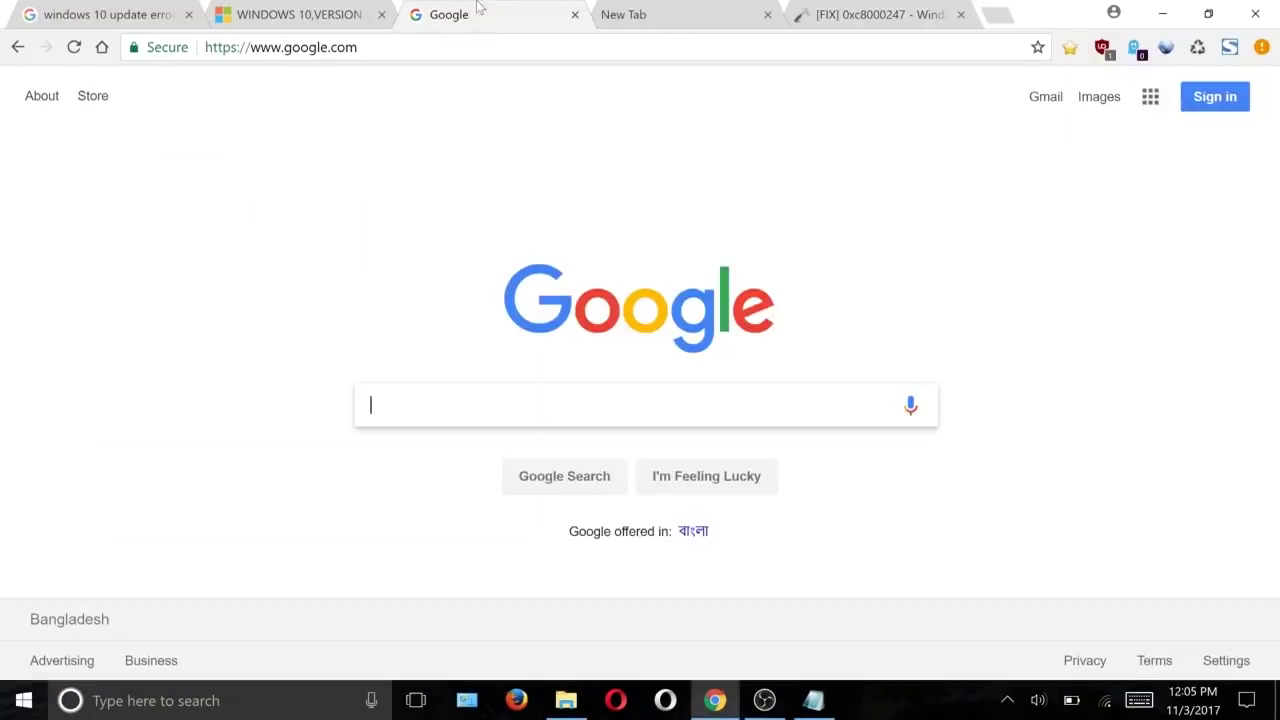
{"action": "type", "text": "windows upd"}
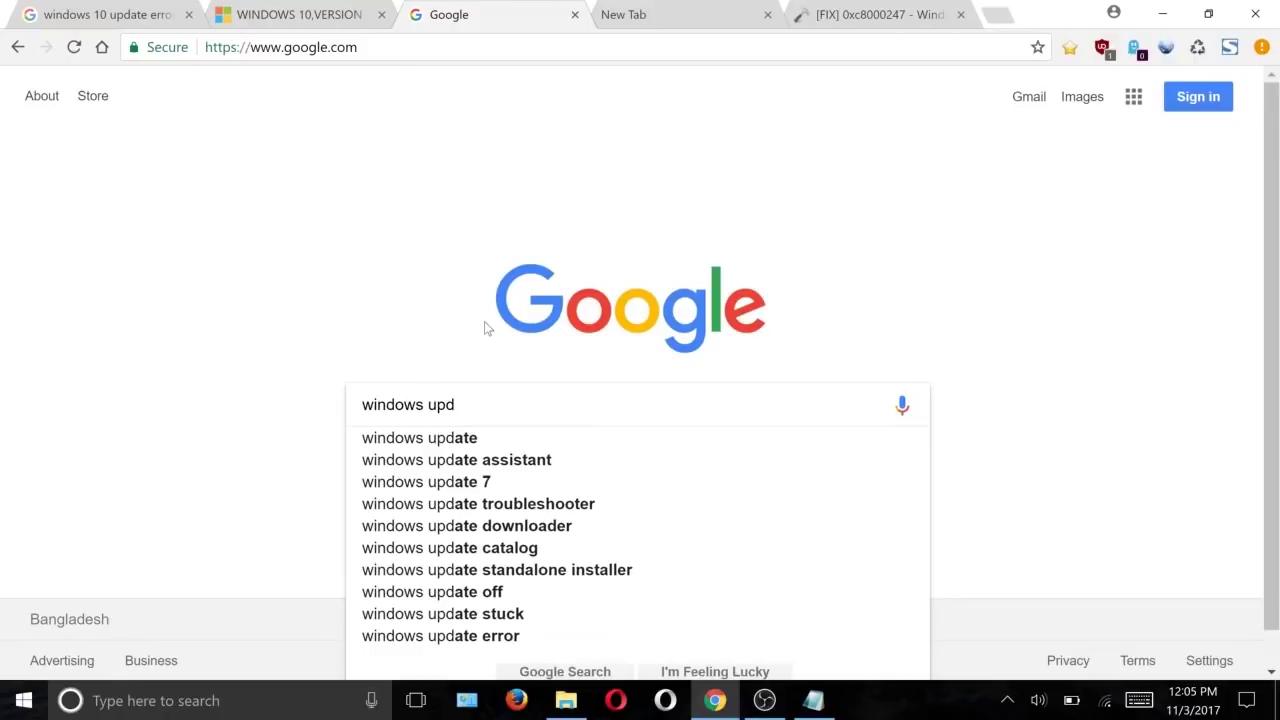
{"action": "key", "text": "Down"}
{"action": "key", "text": "Down"}
{"action": "key", "text": "Return"}
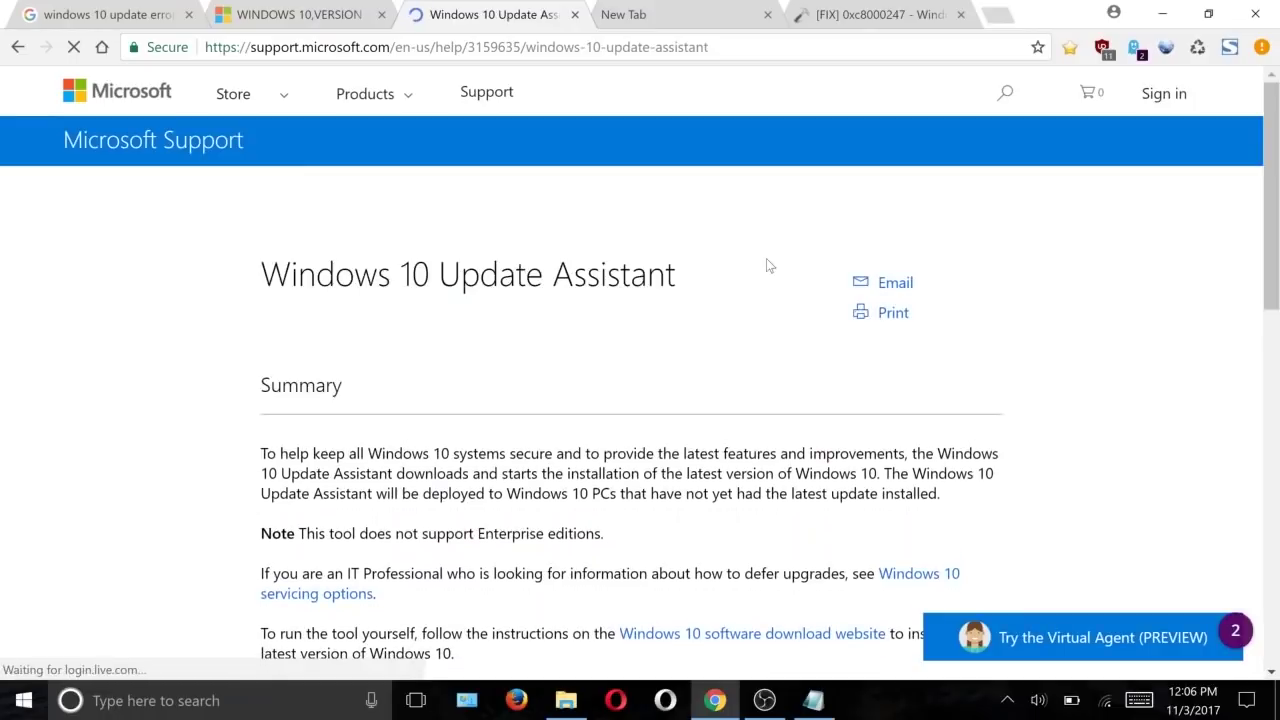
{"action": "scroll", "coordinate": [736, 506], "scroll_direction": "down", "scroll_amount": 5}
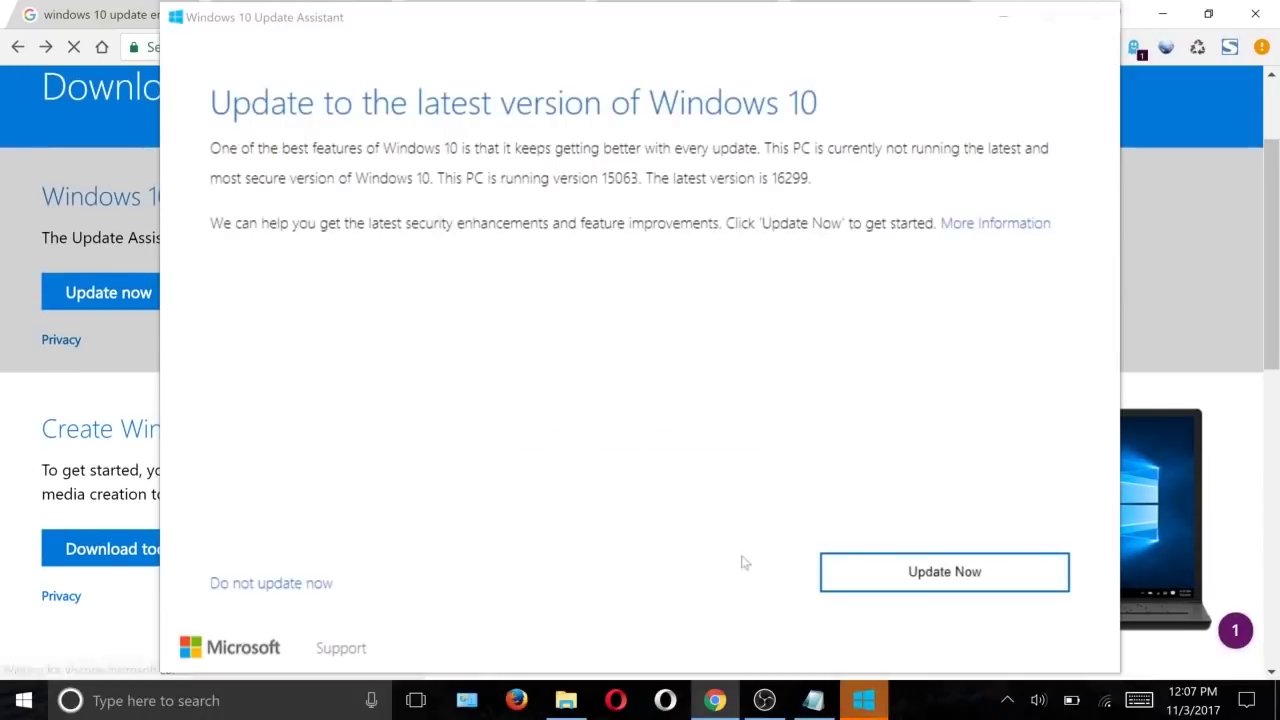
- Start Update Now, pass the compatibility check and let the Assistant download the update
{"action": "left_click", "coordinate": [922, 572]}
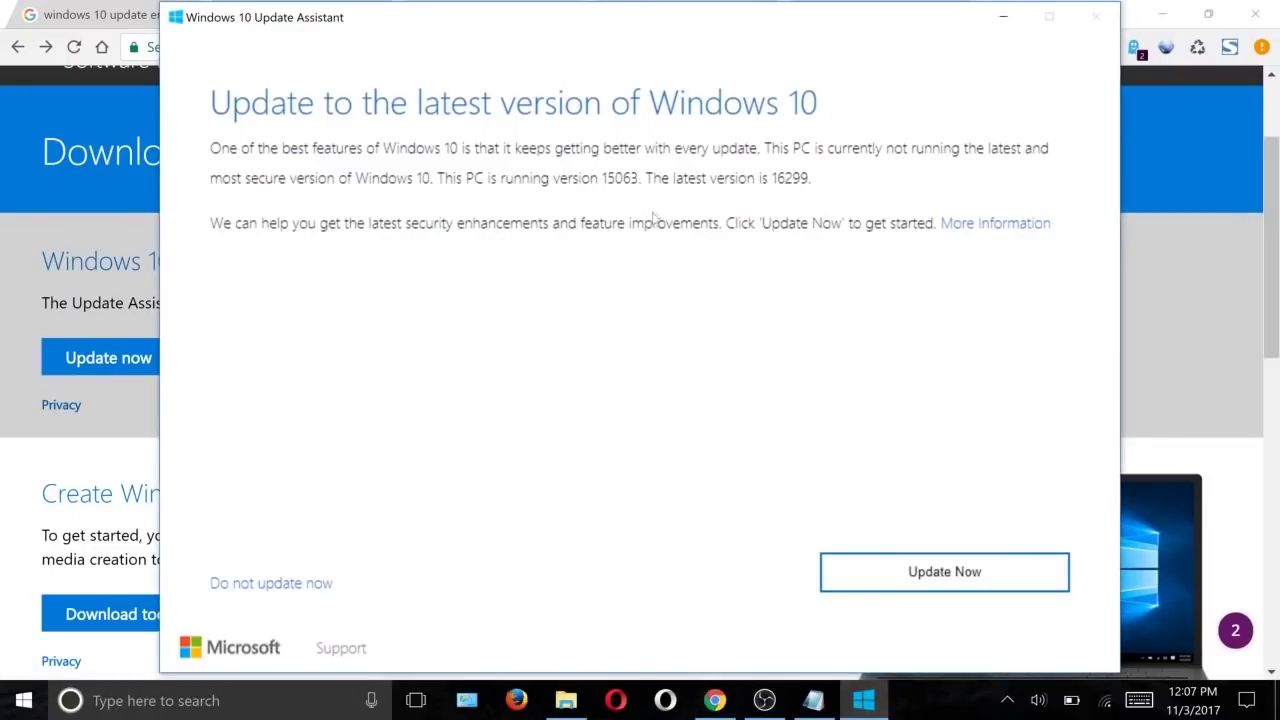
{"action": "left_click", "coordinate": [893, 580]}
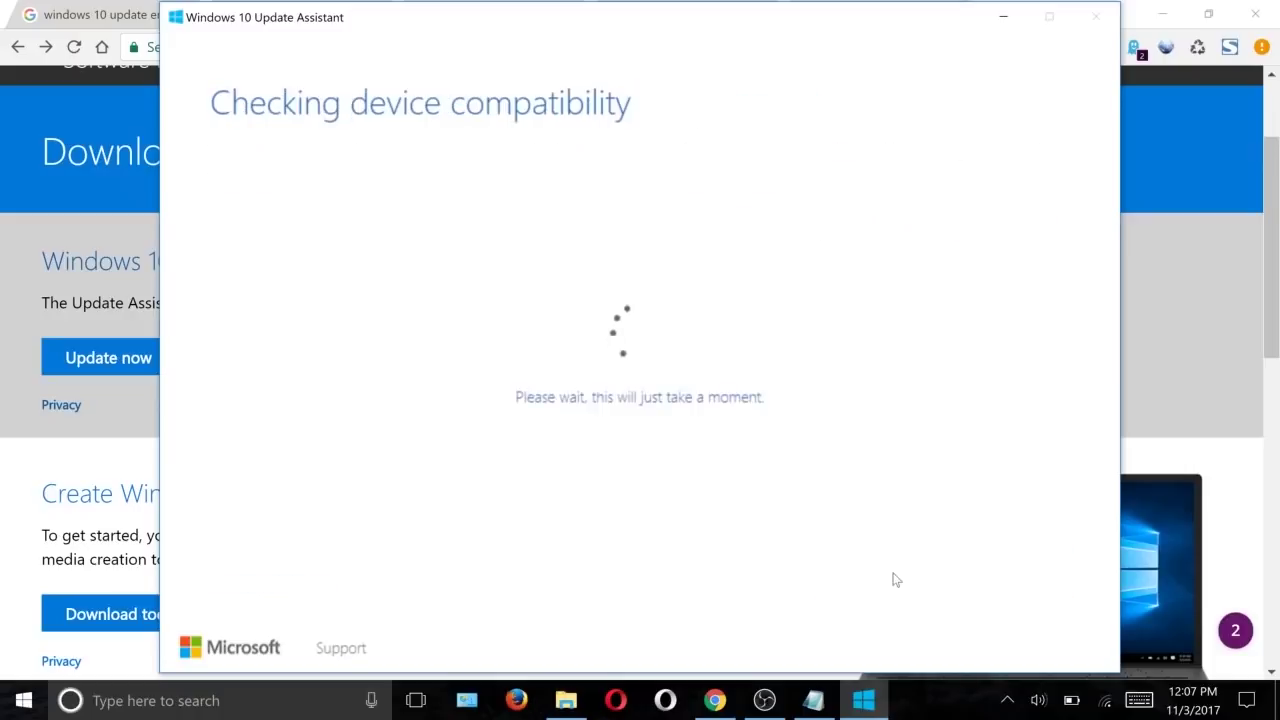
{"action": "left_click", "coordinate": [894, 581]}
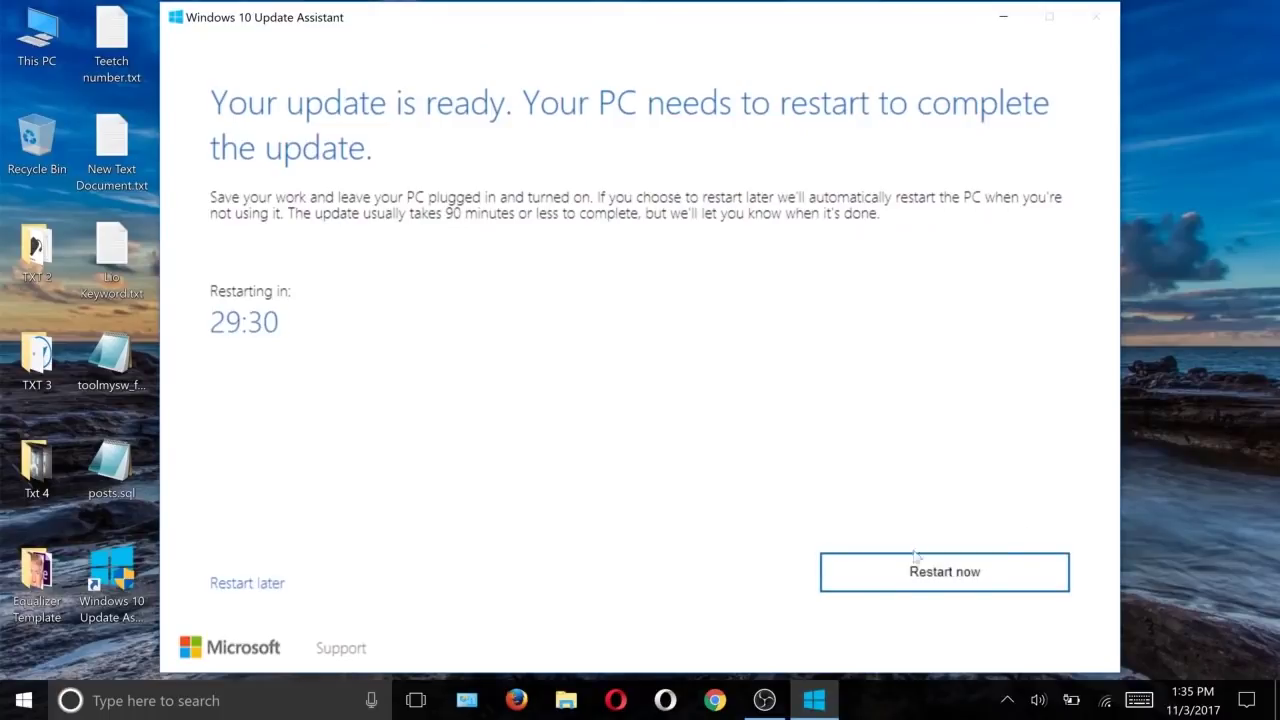
- Restart now, dismiss the sign-out warning, and open Start after the reboot
{"action": "left_click", "coordinate": [898, 590]}
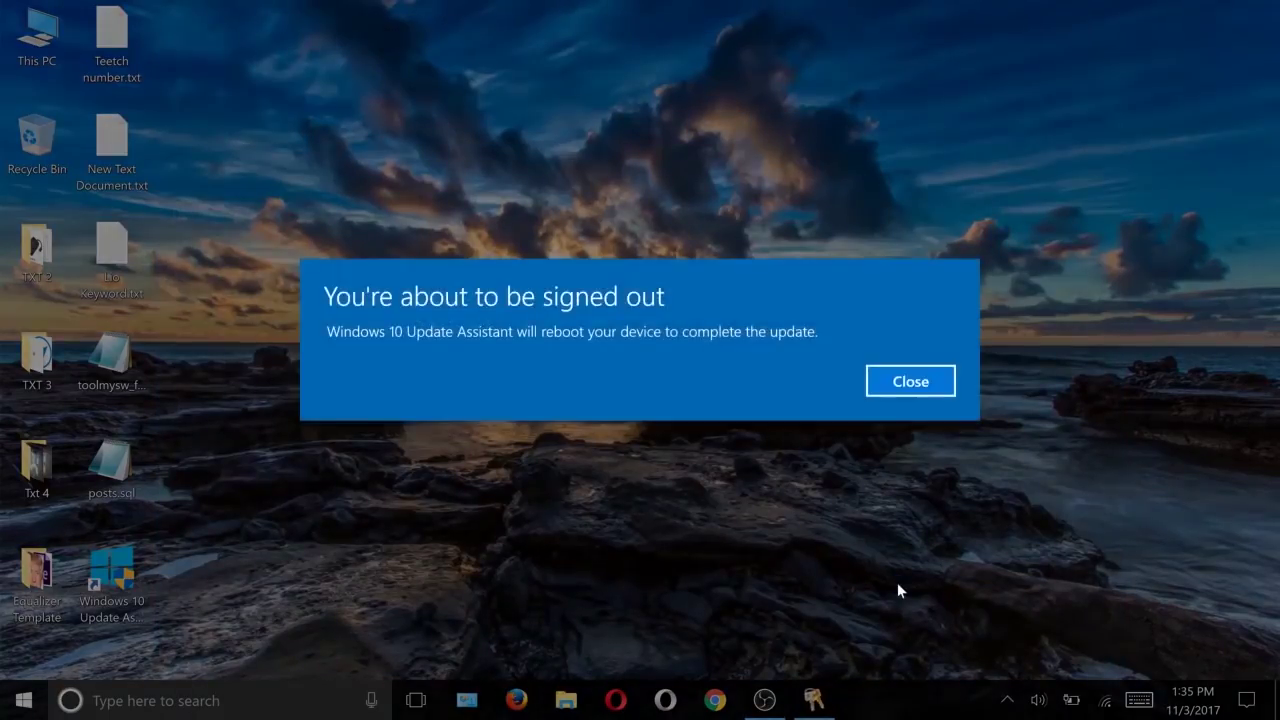
{"action": "left_click", "coordinate": [897, 381]}
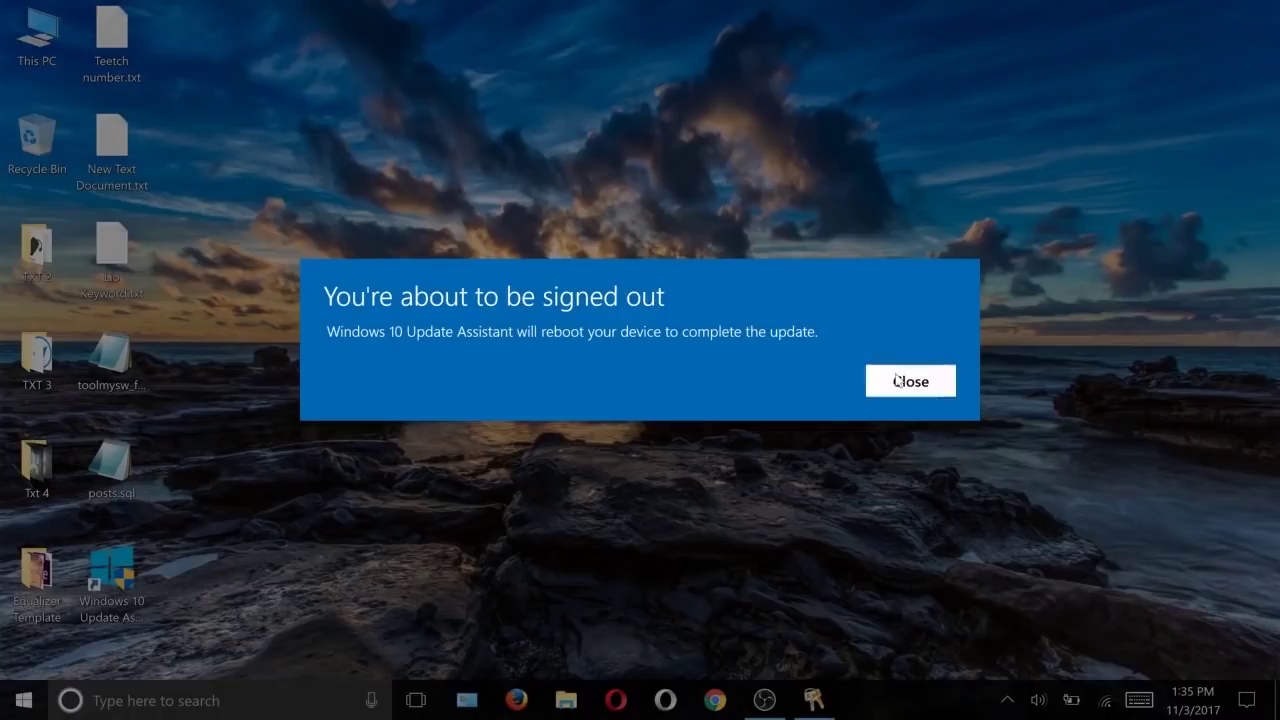
{"action": "left_click", "coordinate": [765, 700]}
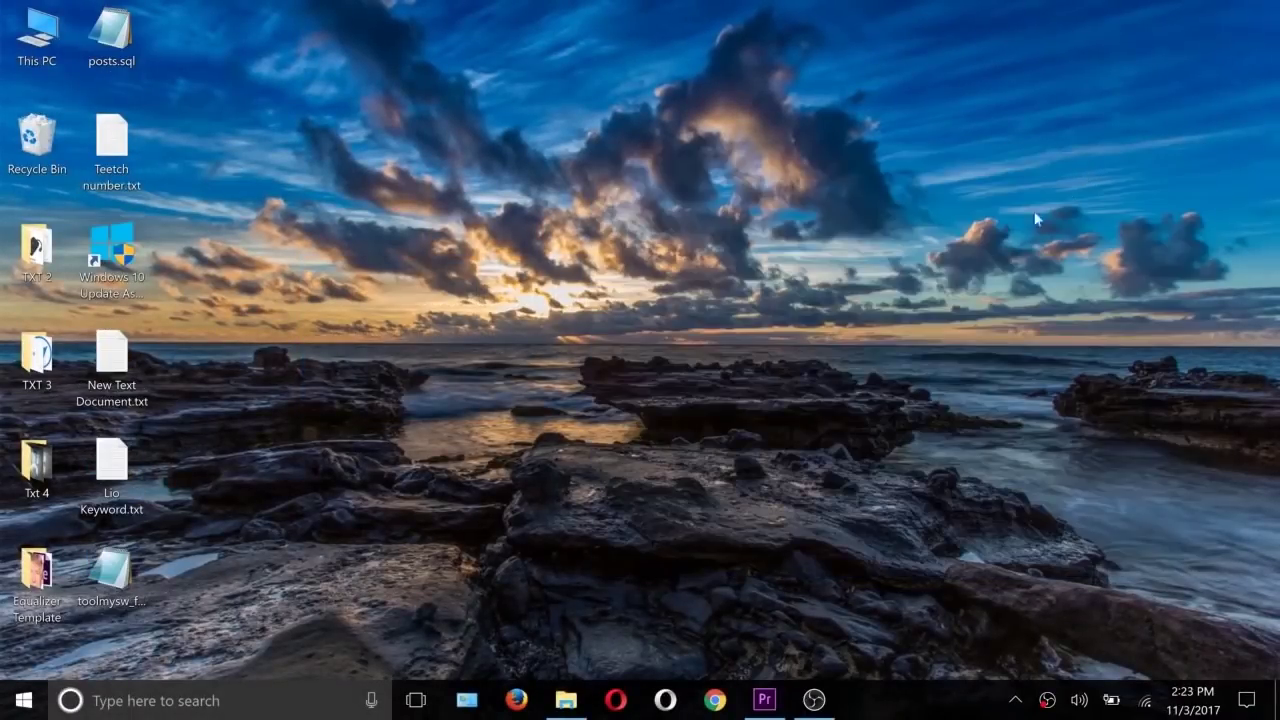
{"action": "left_click", "coordinate": [24, 700]}
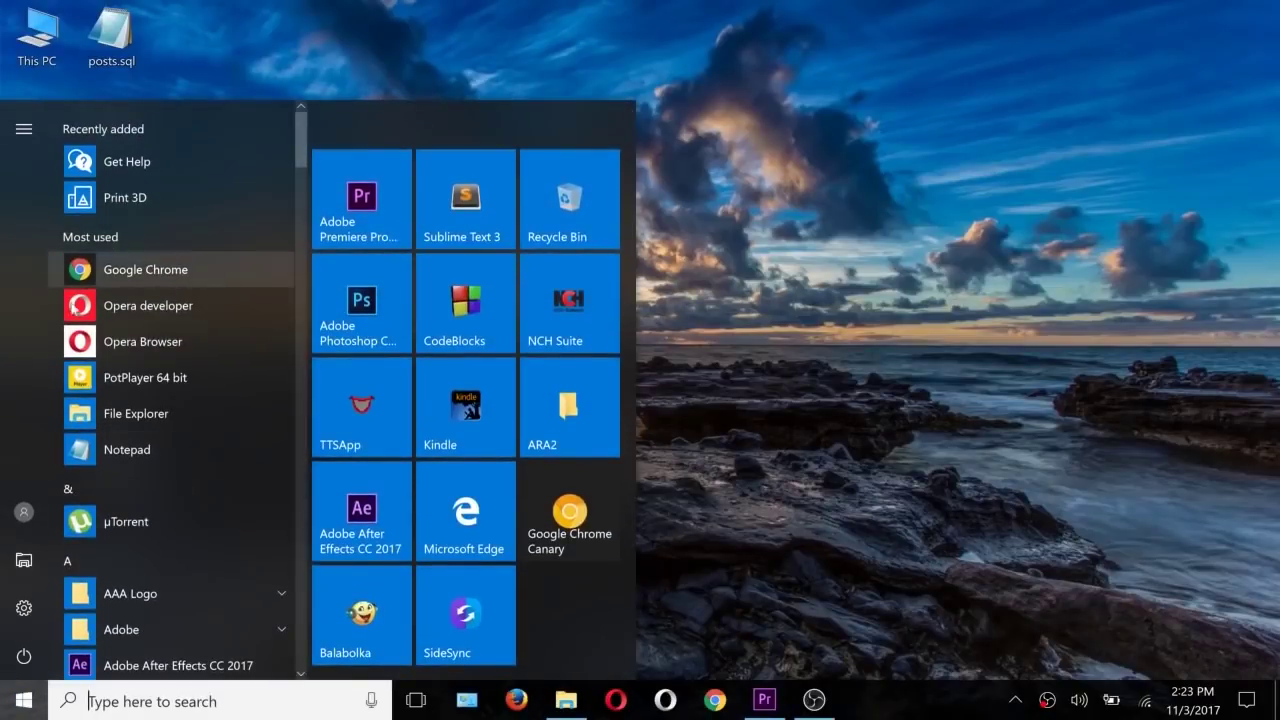
- Open Settings, view the new Phone page, then return to the Settings home page
{"action": "left_click", "coordinate": [24, 609]}
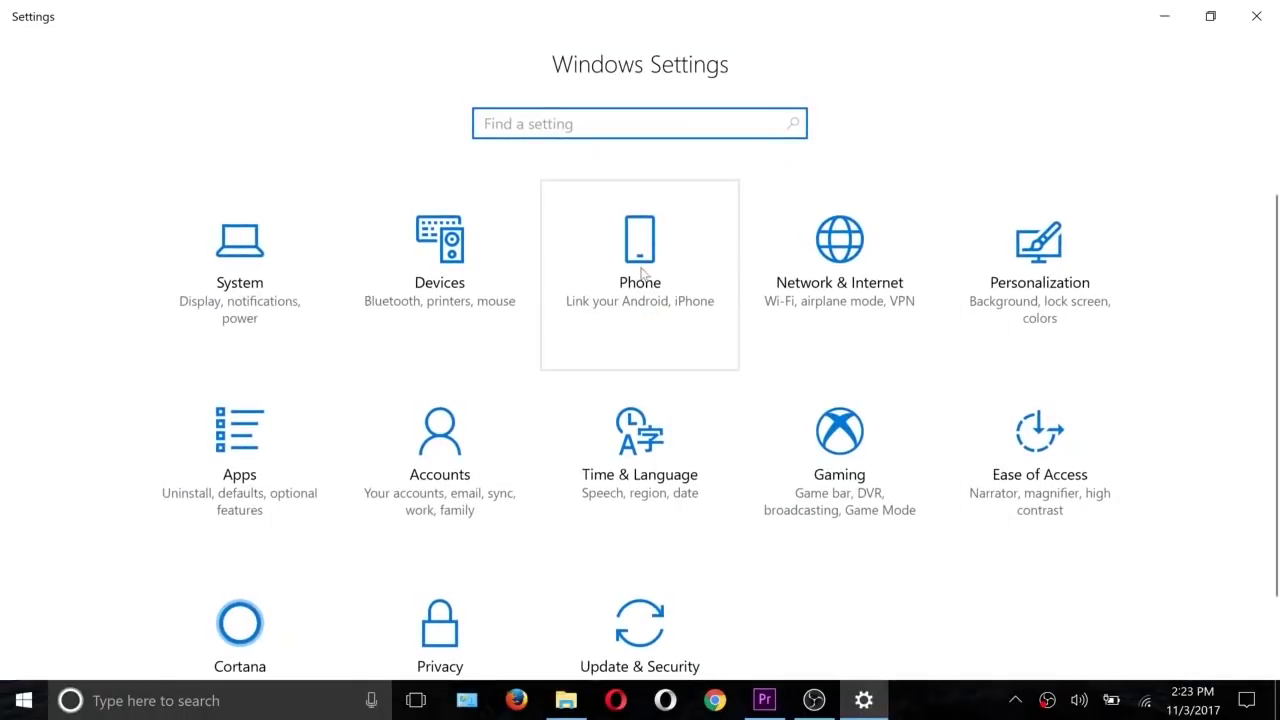
{"action": "left_click", "coordinate": [648, 279]}
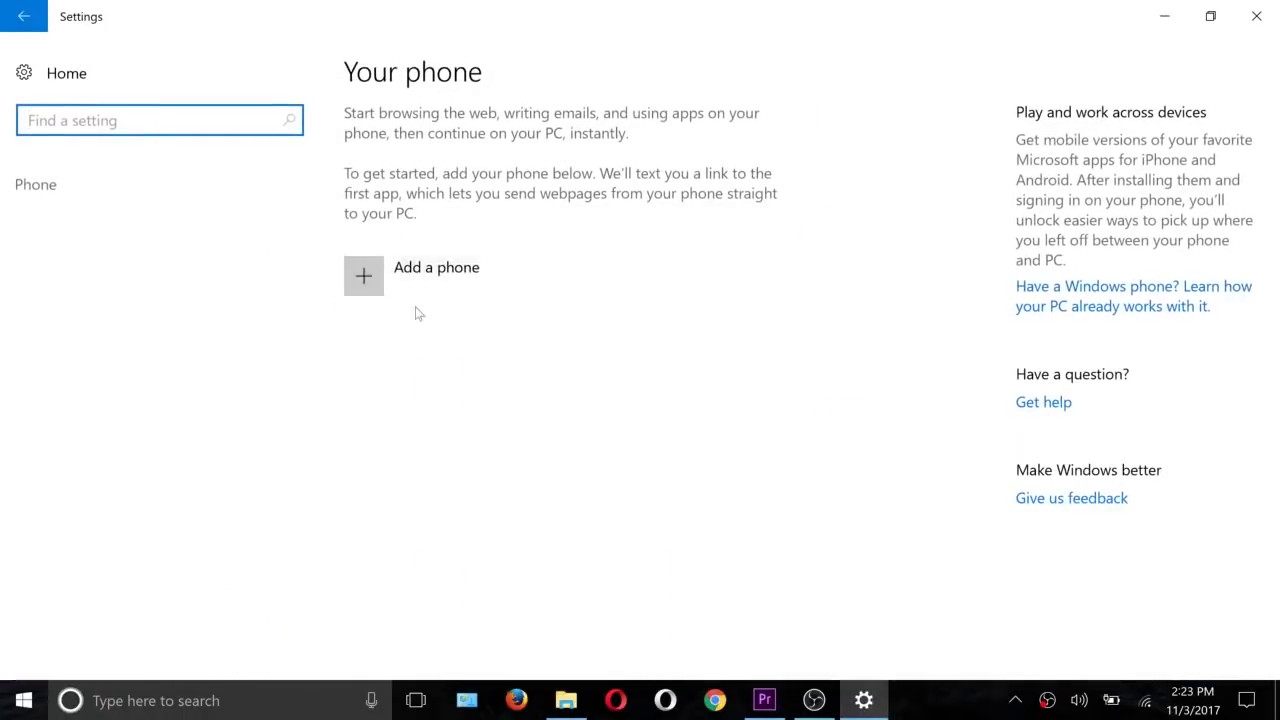
{"action": "left_click", "coordinate": [20, 20]}
- View the Gaming TruePlay page, then return to the Settings home page
{"action": "scroll", "coordinate": [316, 506], "scroll_direction": "down", "scroll_amount": 2}
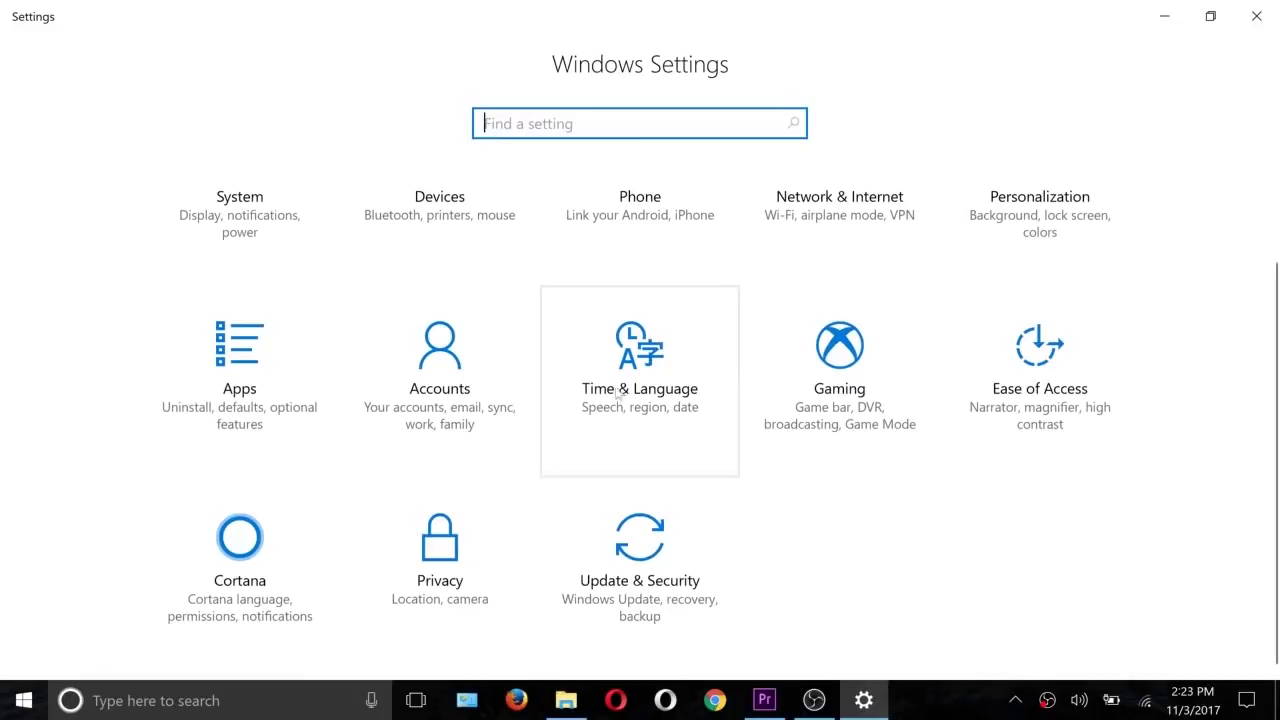
{"action": "left_click", "coordinate": [820, 382]}
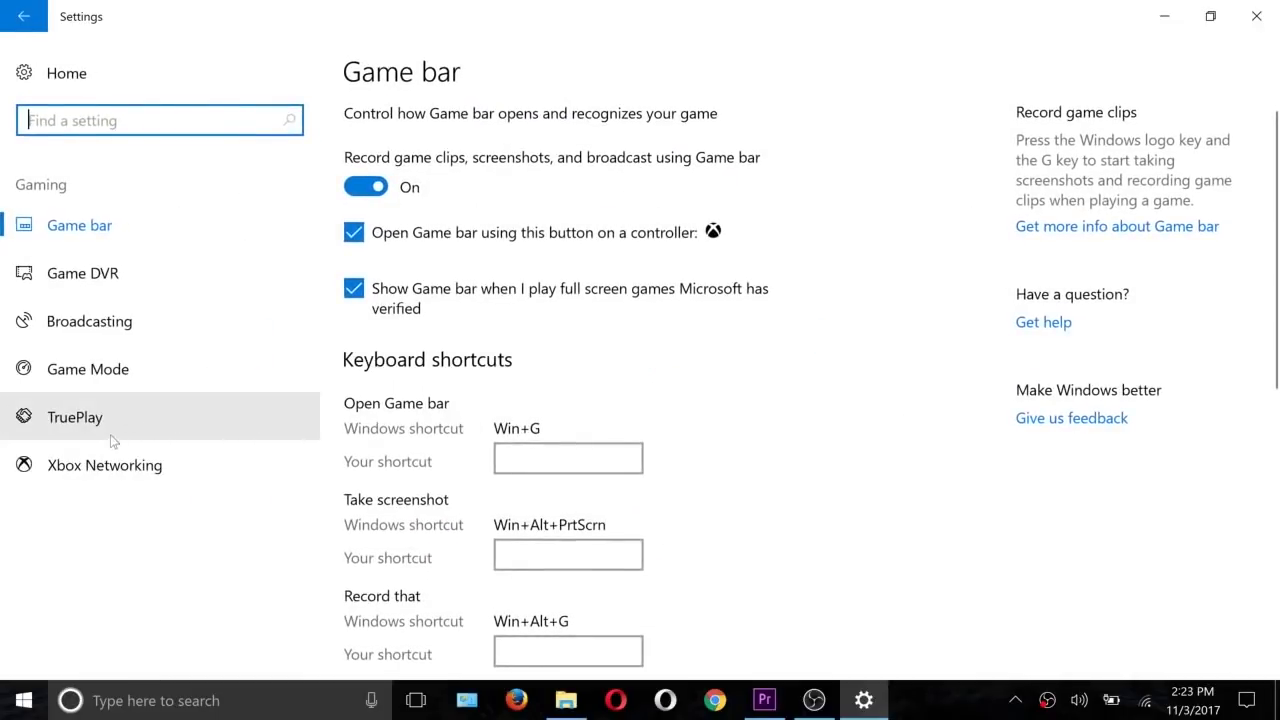
{"action": "left_click", "coordinate": [110, 432]}
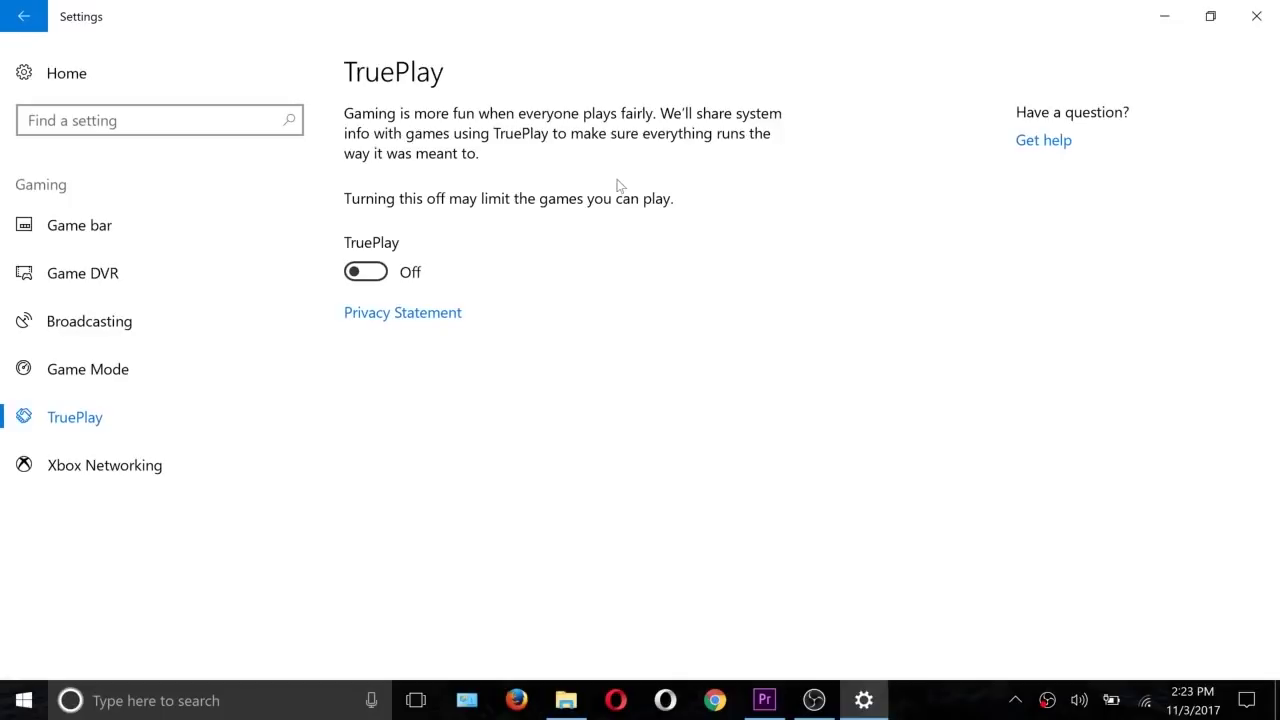
{"action": "left_click", "coordinate": [25, 16]}
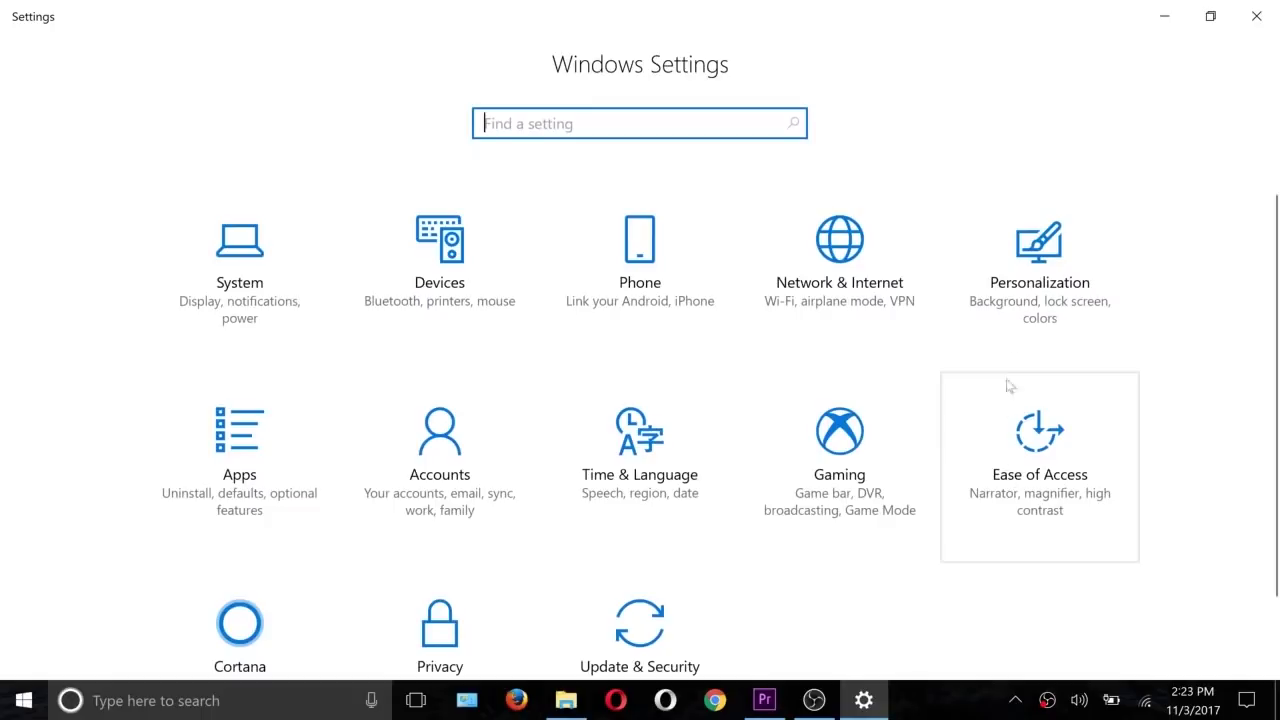
{"action": "left_click", "coordinate": [1036, 258]}
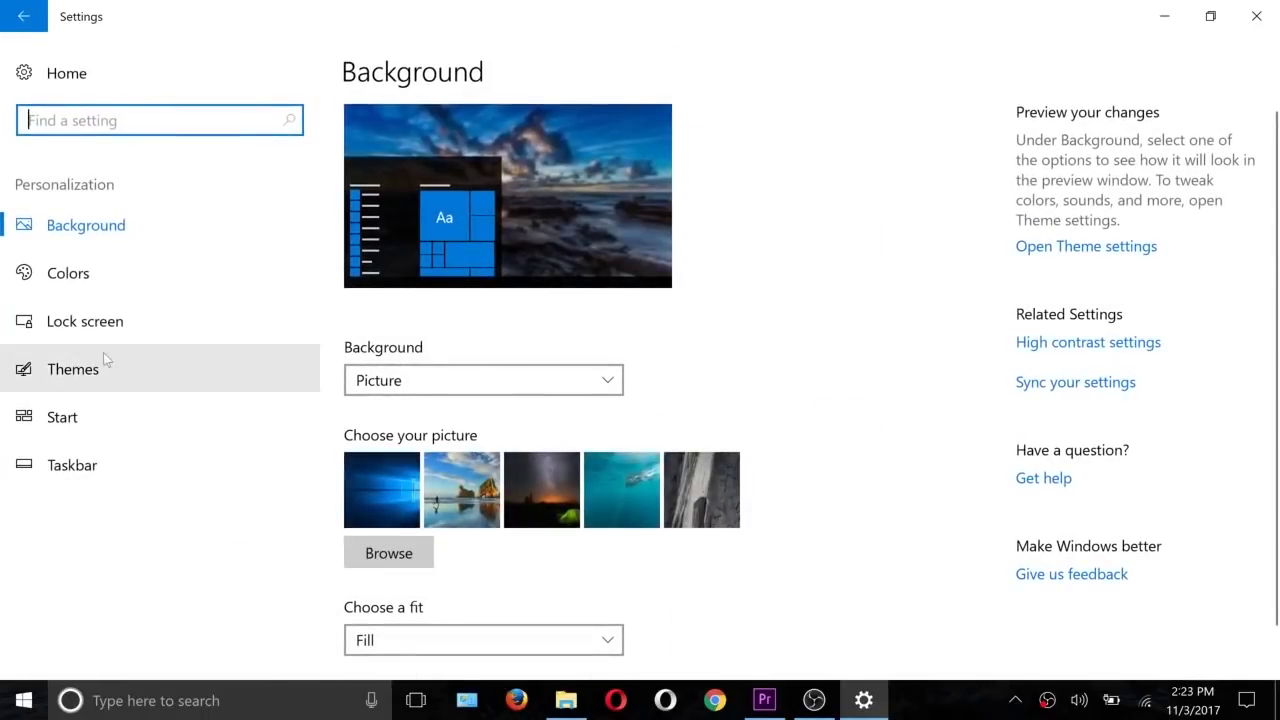
{"action": "left_click", "coordinate": [80, 284]}
{"action": "scroll", "coordinate": [548, 452], "scroll_direction": "down", "scroll_amount": 8}
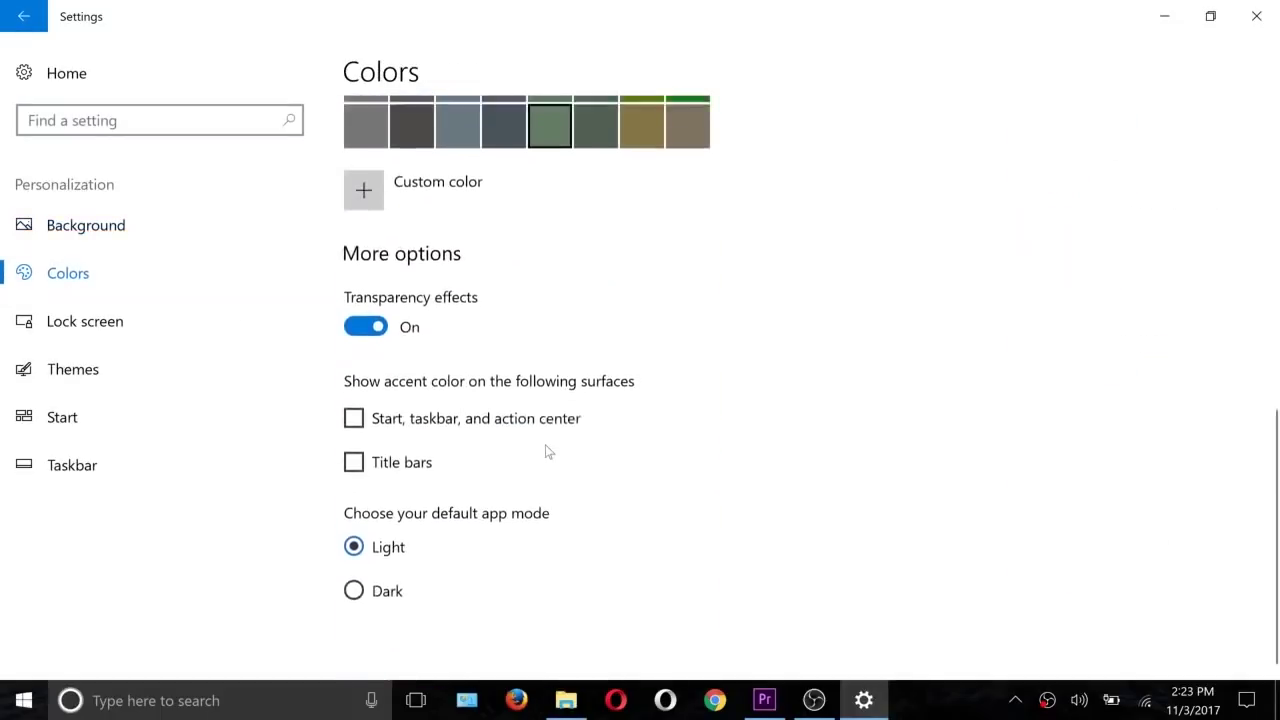
{"action": "left_click", "coordinate": [354, 598]}
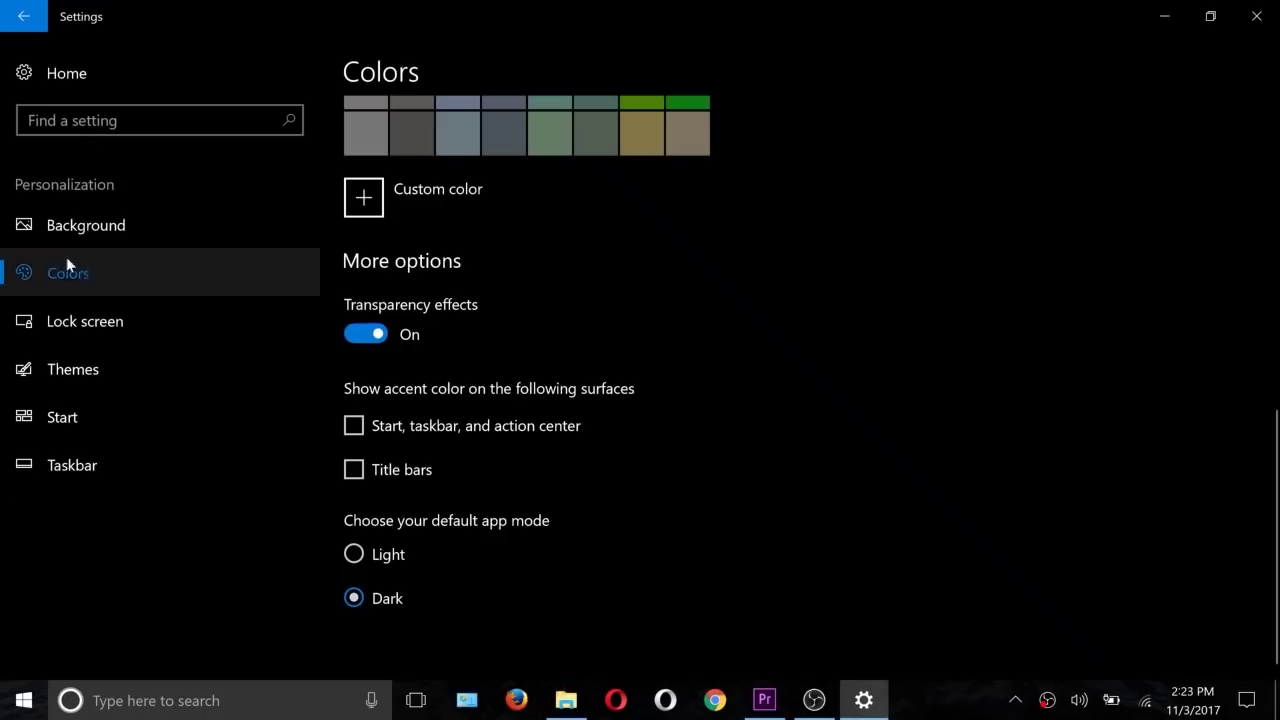
{"action": "left_click", "coordinate": [22, 30]}
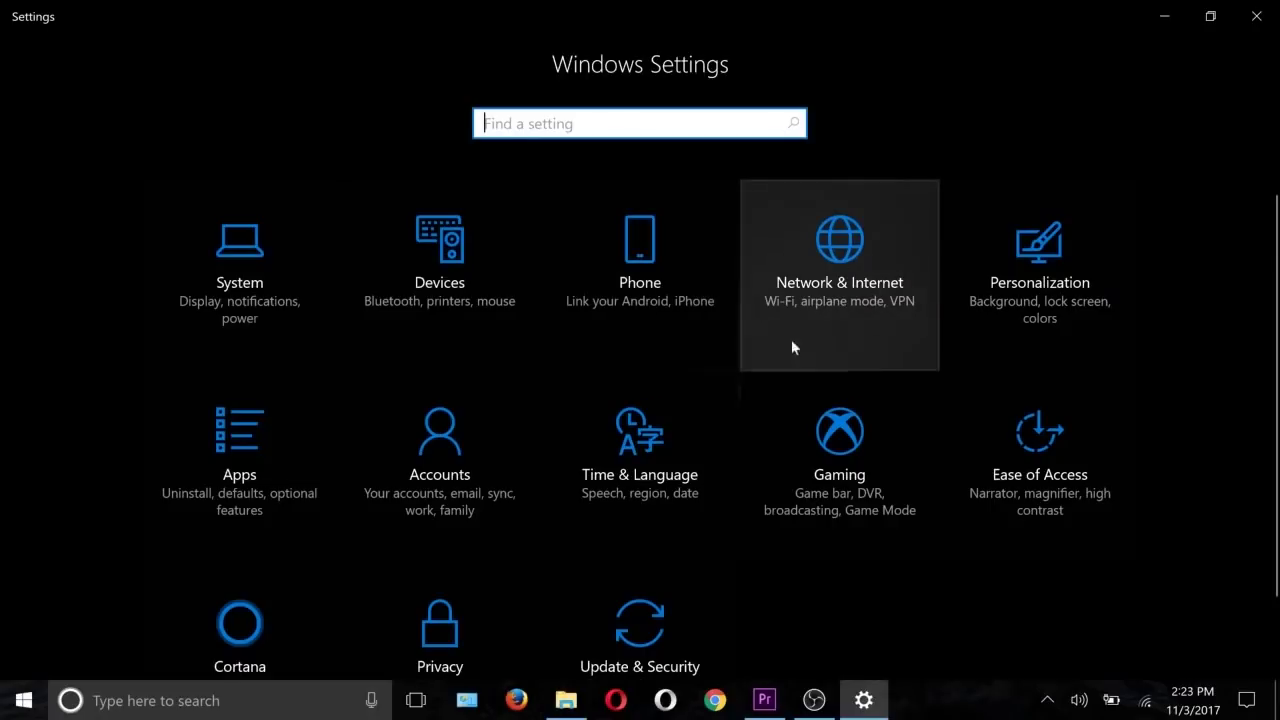
{"action": "left_click", "coordinate": [1009, 285]}
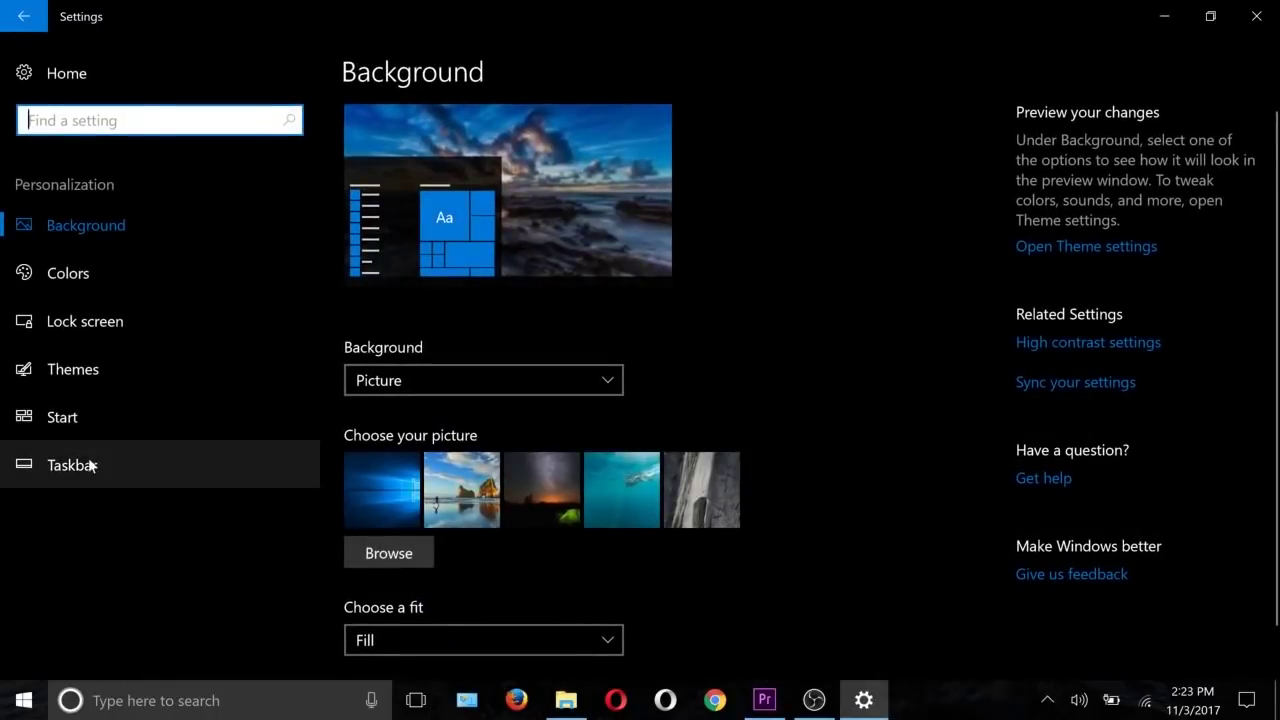
{"action": "left_click", "coordinate": [93, 287]}
{"action": "scroll", "coordinate": [443, 388], "scroll_direction": "down", "scroll_amount": 5}
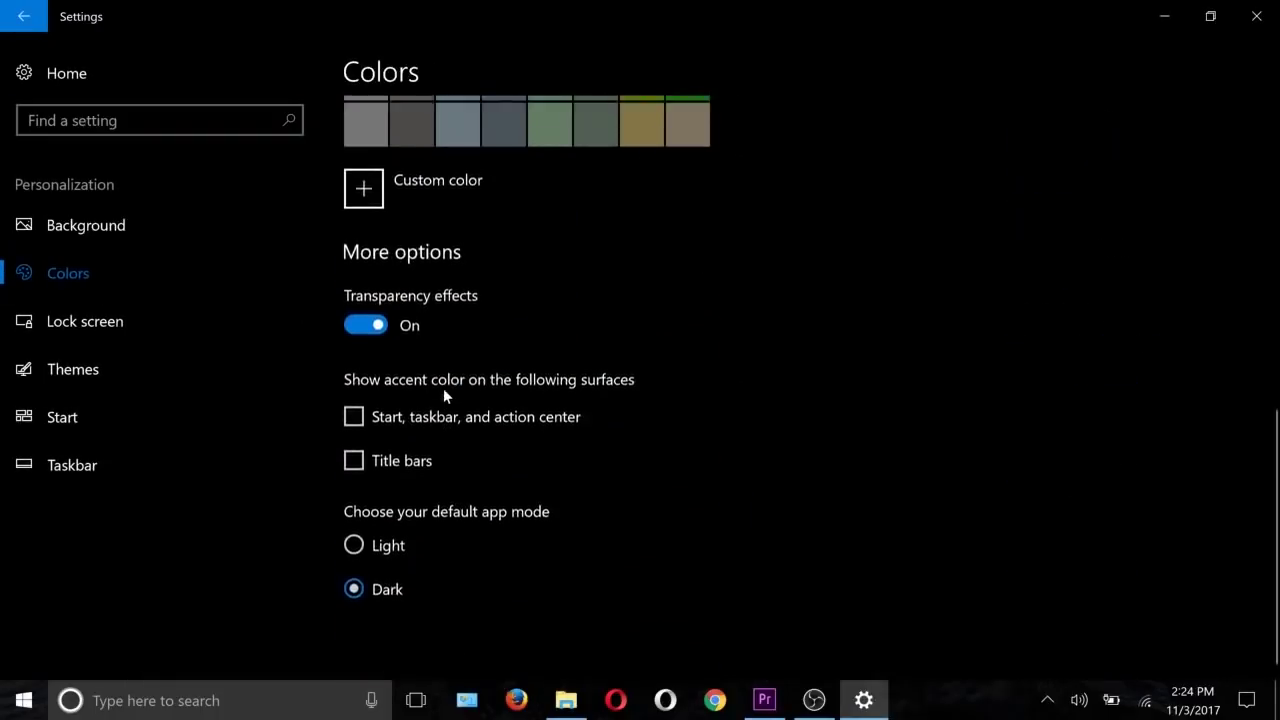
{"action": "left_click", "coordinate": [379, 560]}
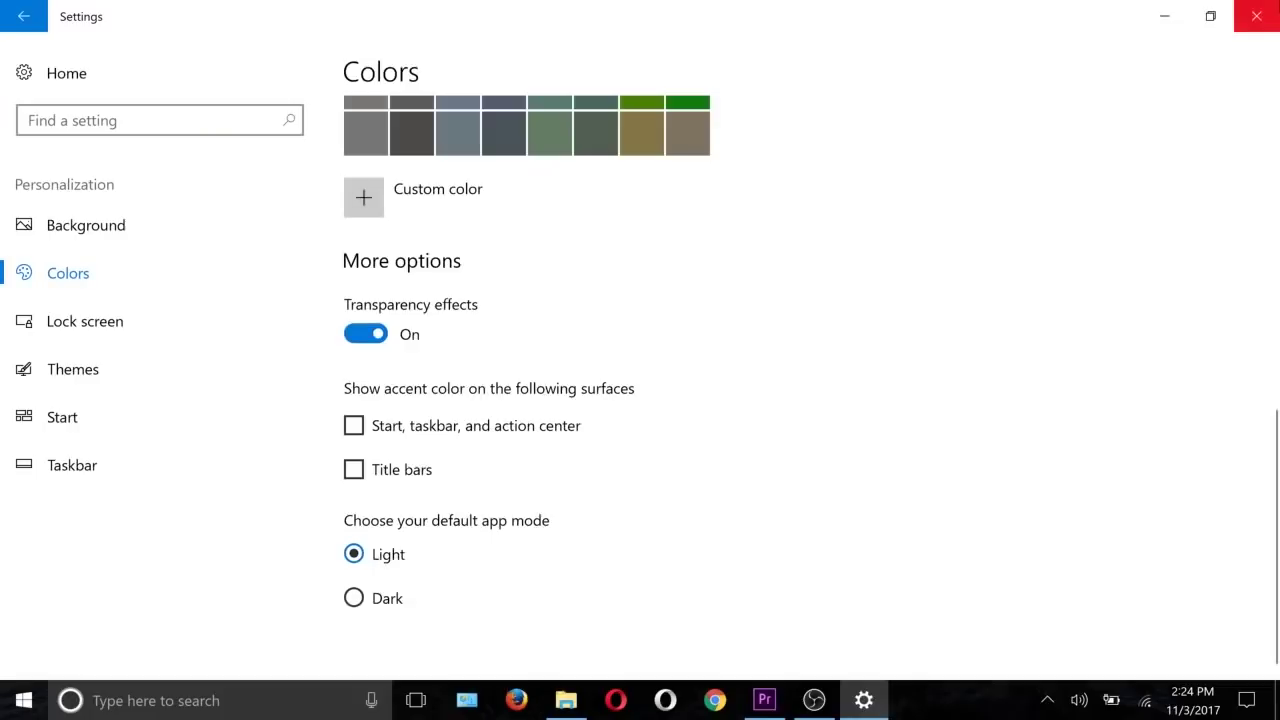
{"action": "left_click", "coordinate": [25, 17]}
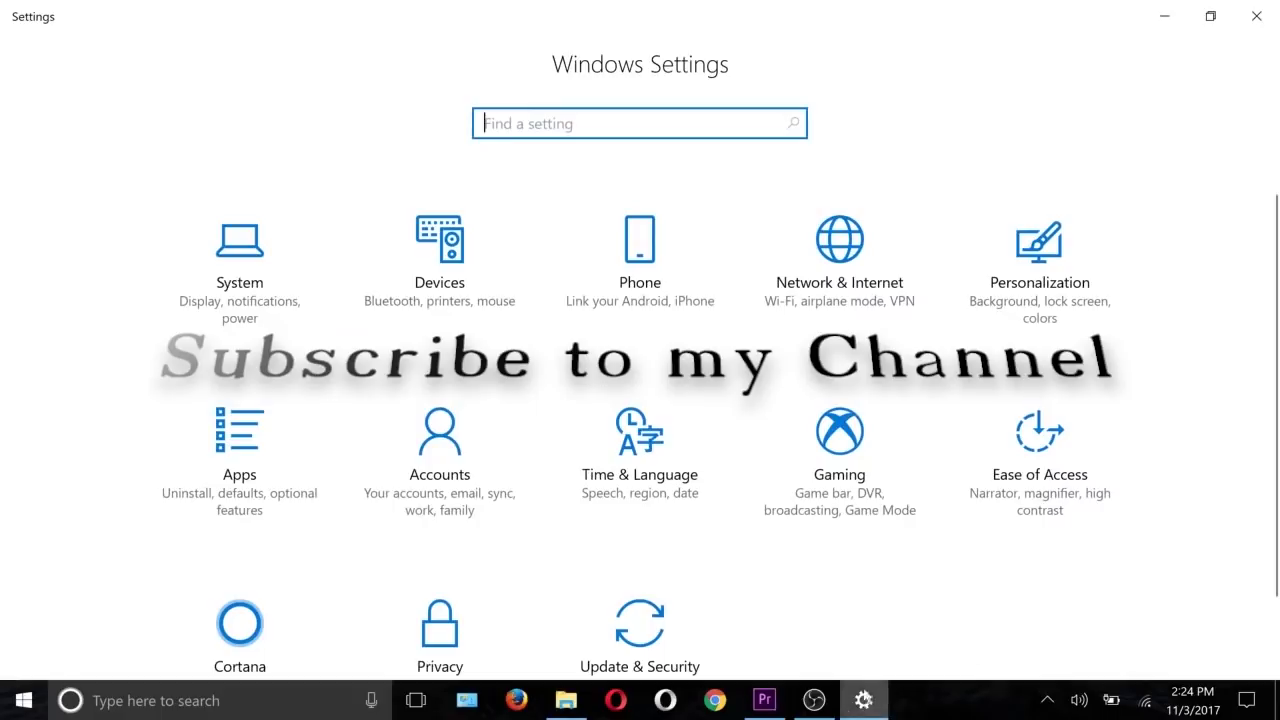
{"action": "left_click", "coordinate": [814, 700]}
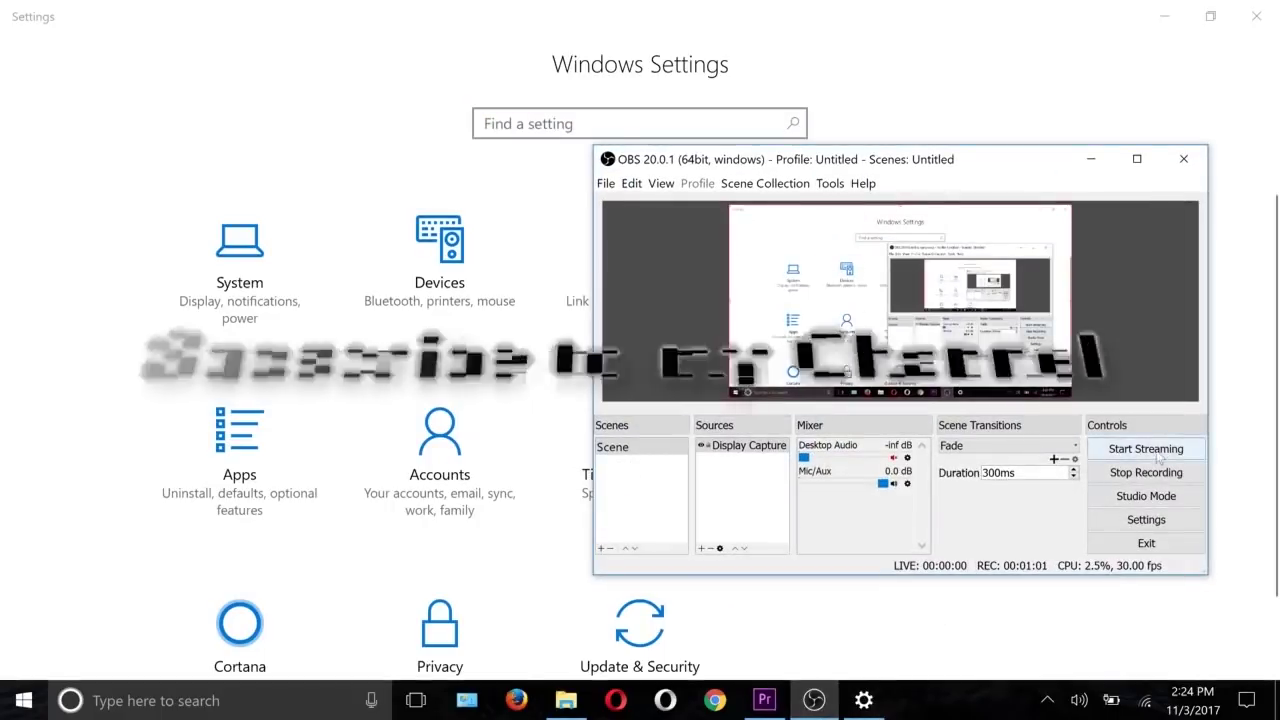